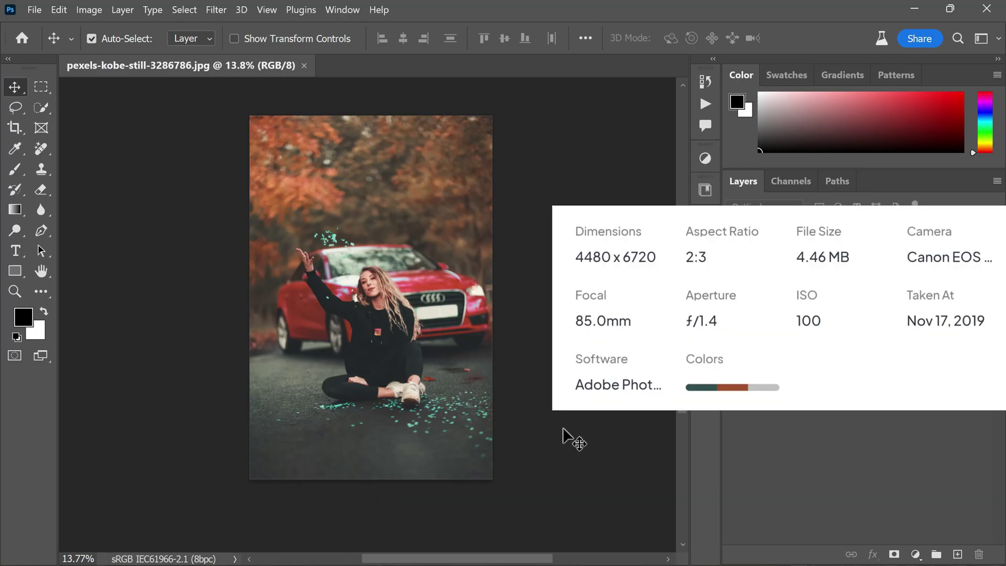
Step: Lasso around the woman, red car and scattered confetti, then open the Generative Fill prompt
scroll(338, 341, up, 3)
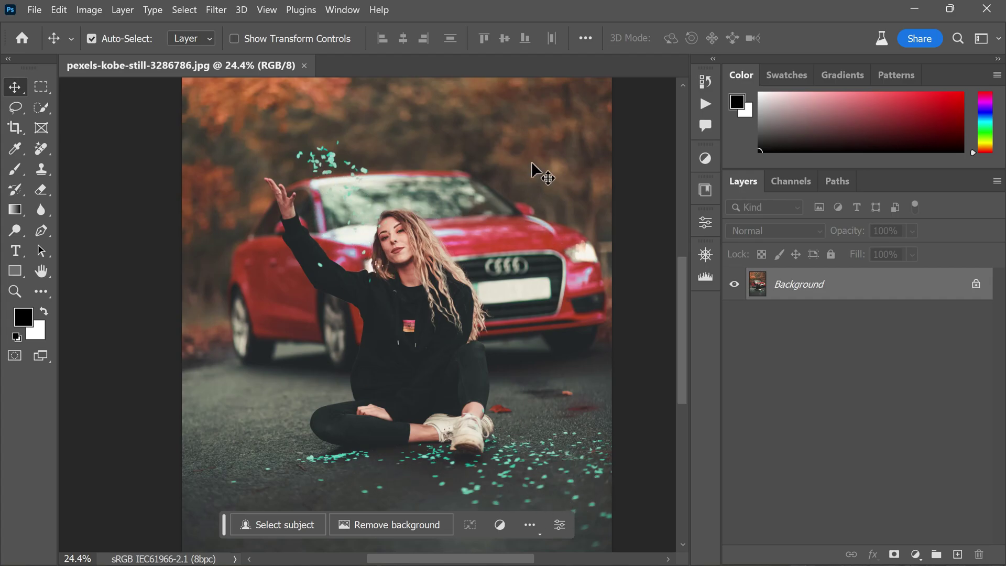
scroll(400, 198, down, 3)
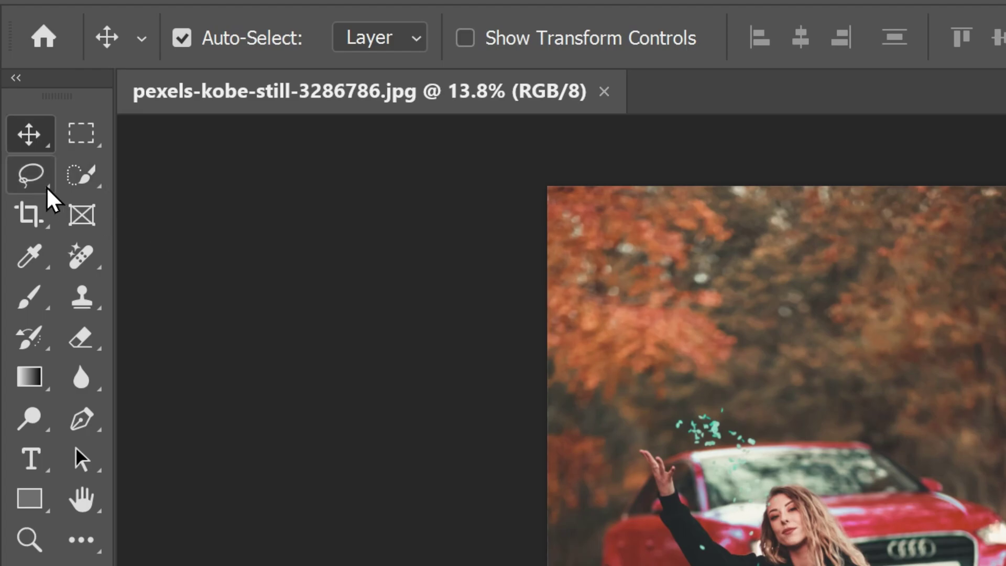
click(44, 183)
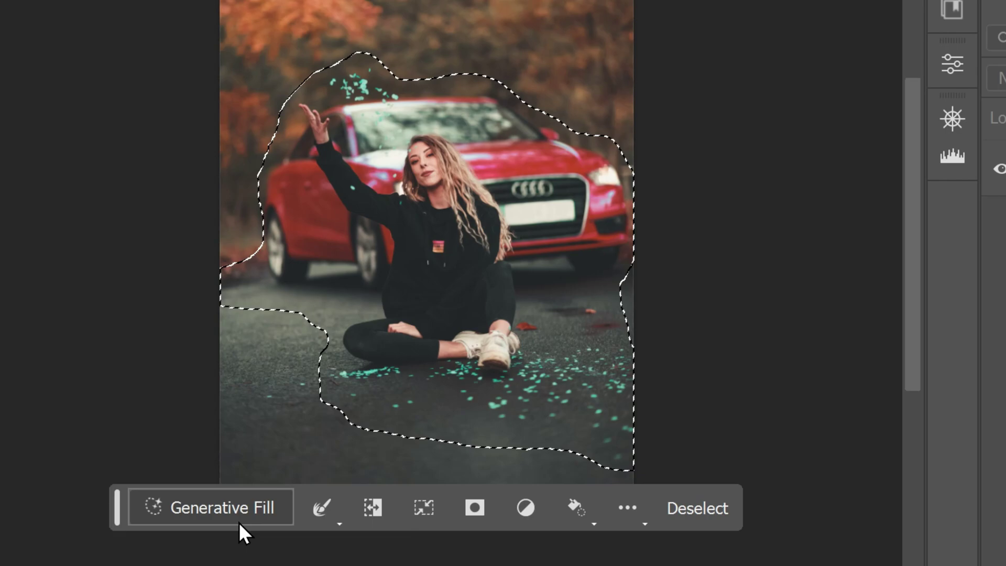
click(238, 522)
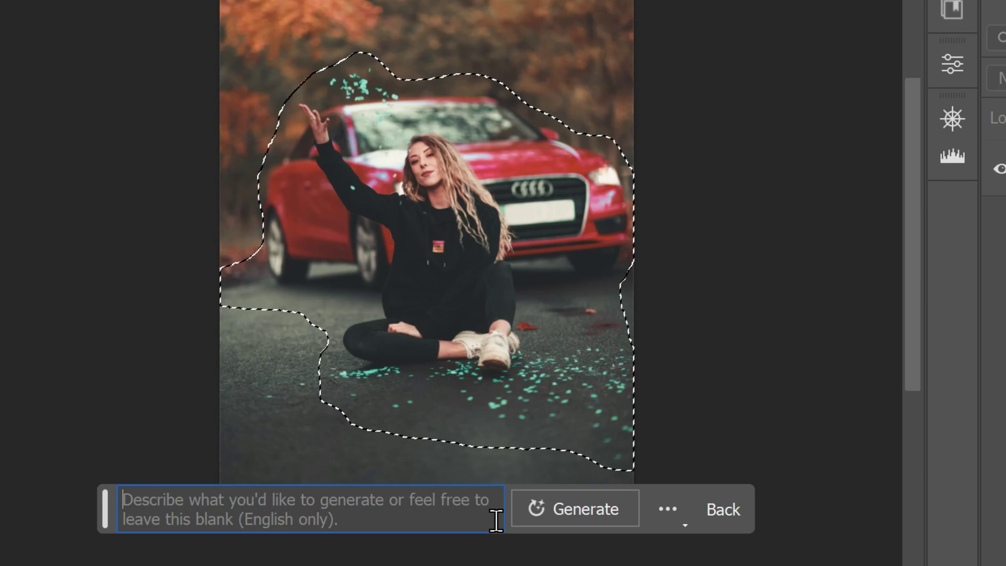
Step: Generate with an empty prompt and keep the second variation with the curved white road line
click(625, 518)
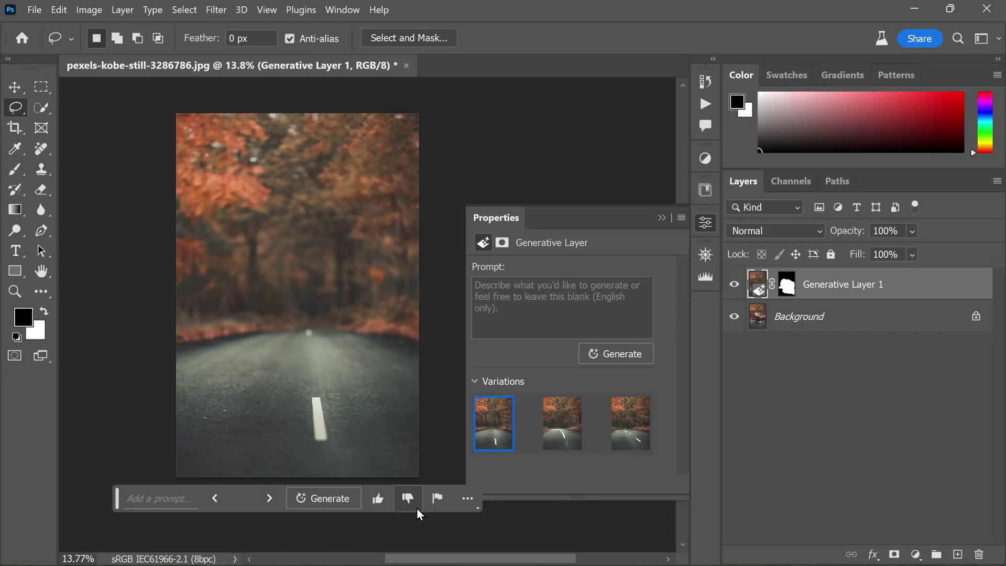
click(559, 430)
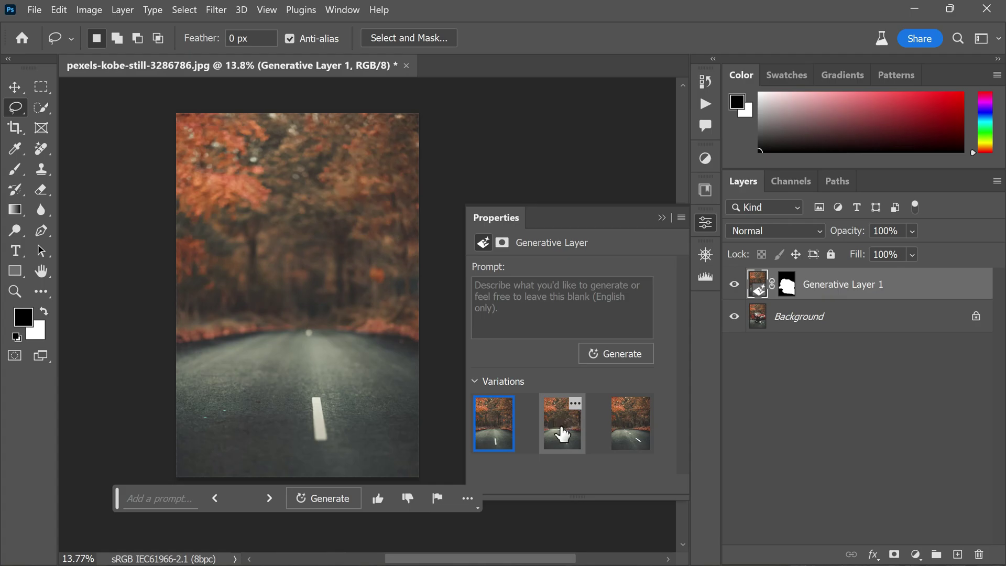
click(628, 434)
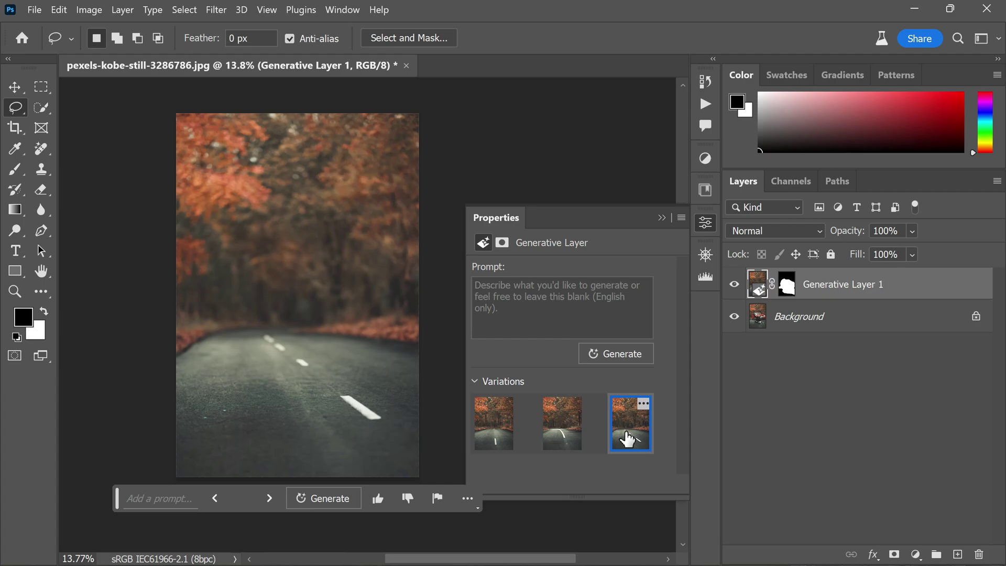
click(564, 432)
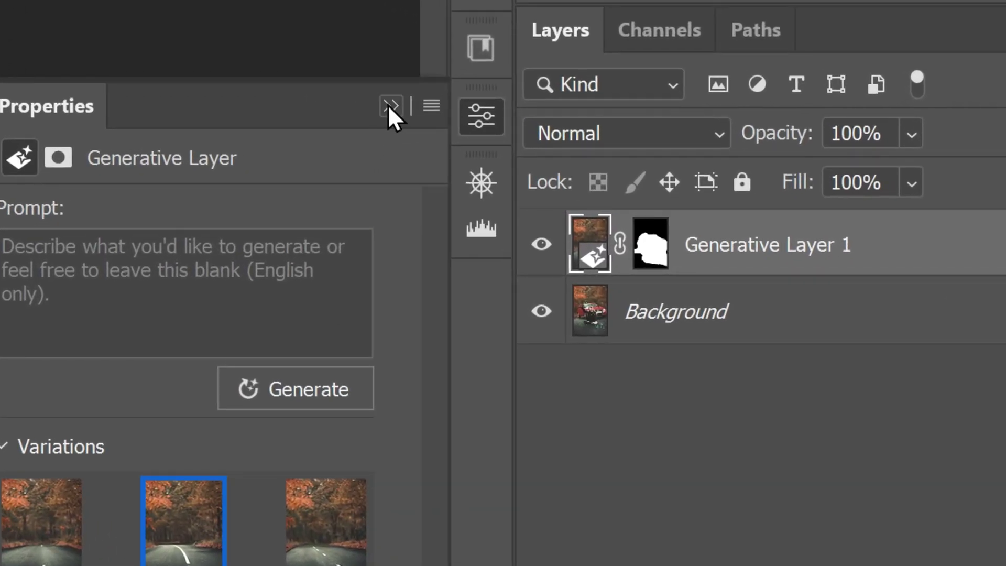
Step: Collapse Properties and delete the generative layer's mask
click(390, 106)
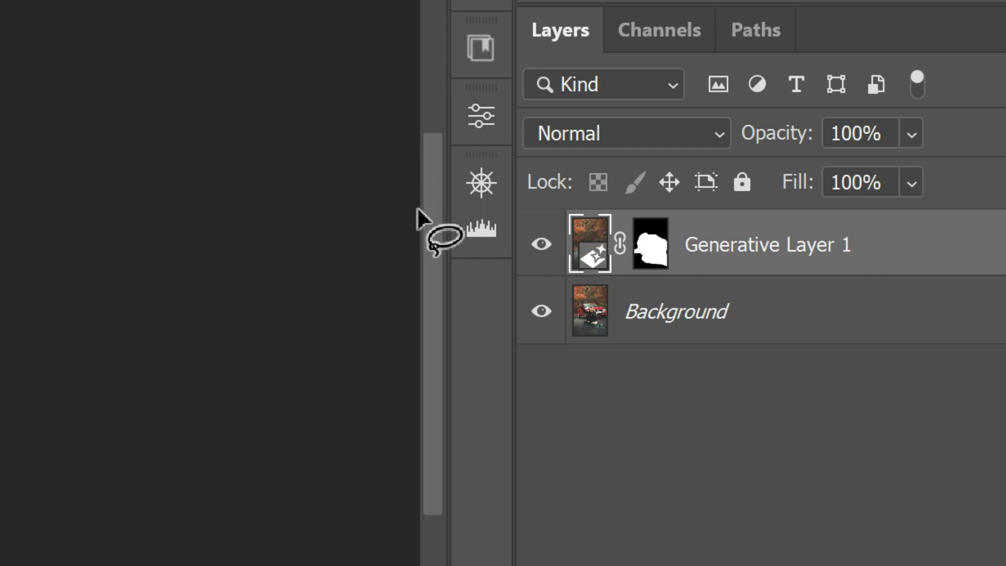
right_click(649, 250)
click(766, 310)
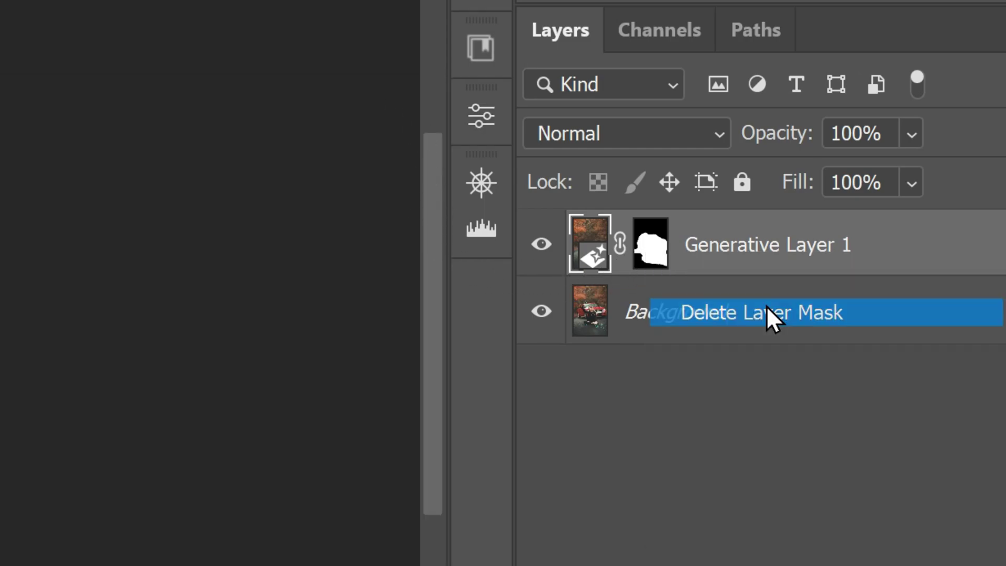
Step: Rename the generative layer to 'Background'
double_click(661, 244)
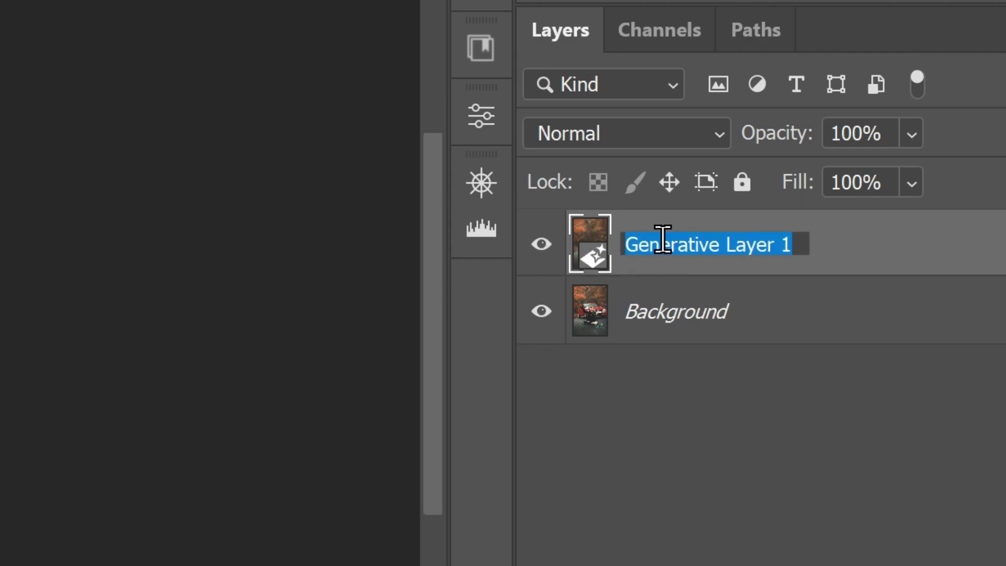
text(Backgro)
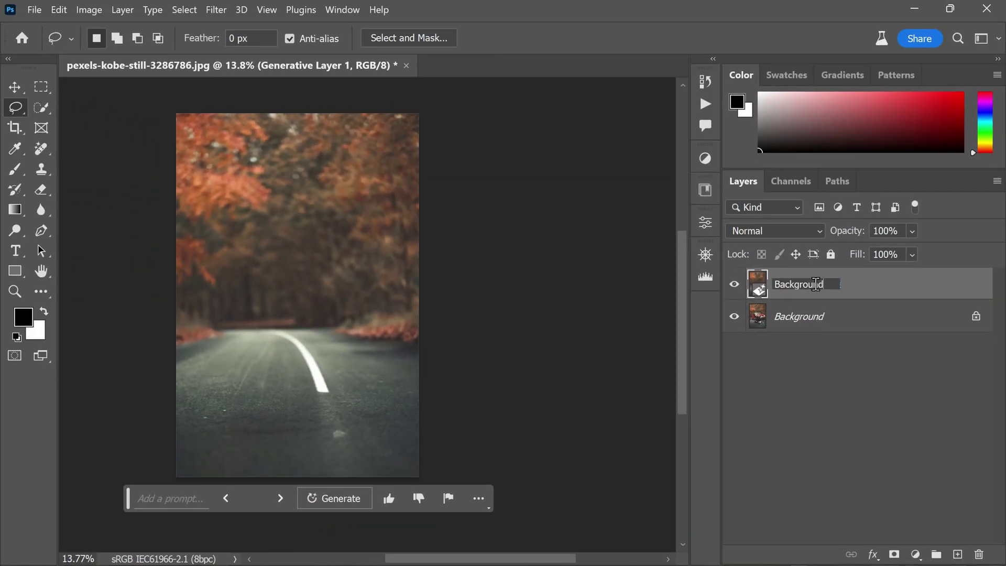
text(und)
click(854, 348)
click(554, 240)
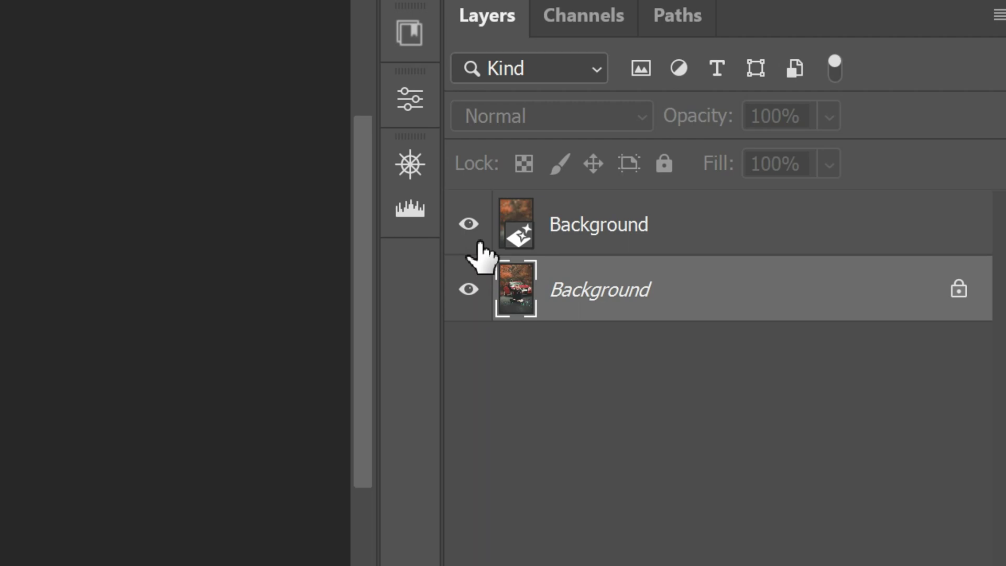
Step: Hide the generated road layer and use Select Subject to select the woman on the original photo
click(468, 224)
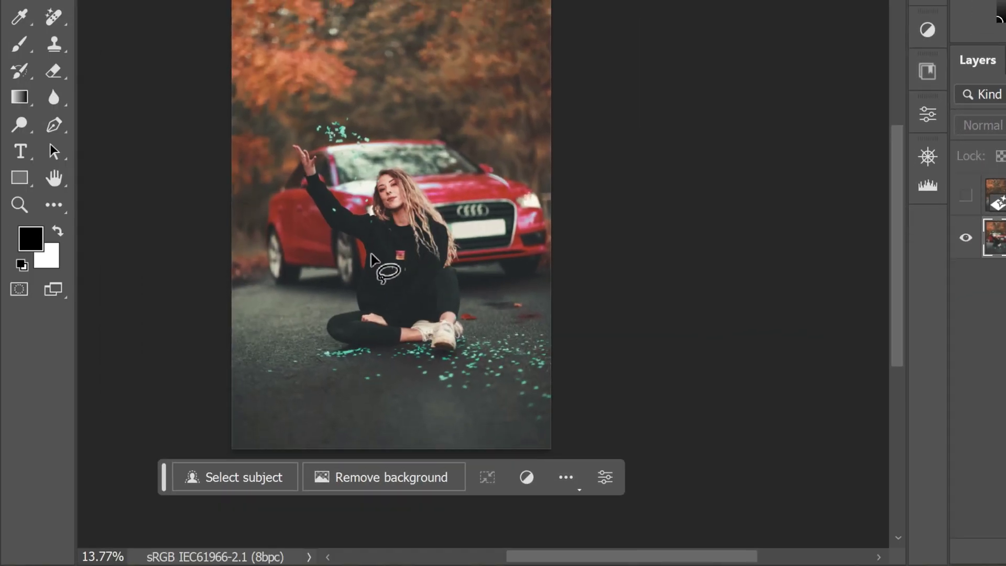
scroll(373, 261, up, 4)
scroll(297, 371, down, 2)
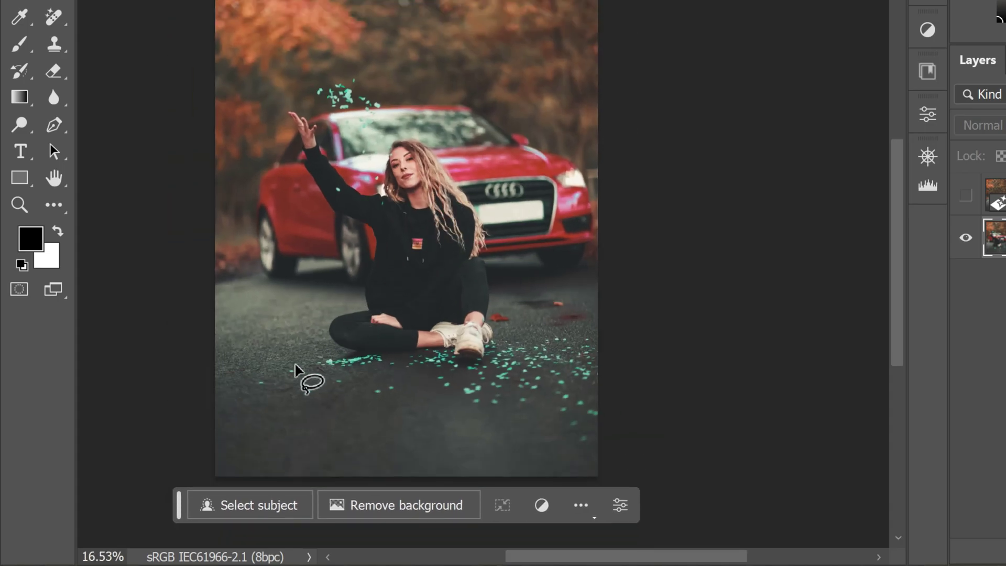
click(265, 506)
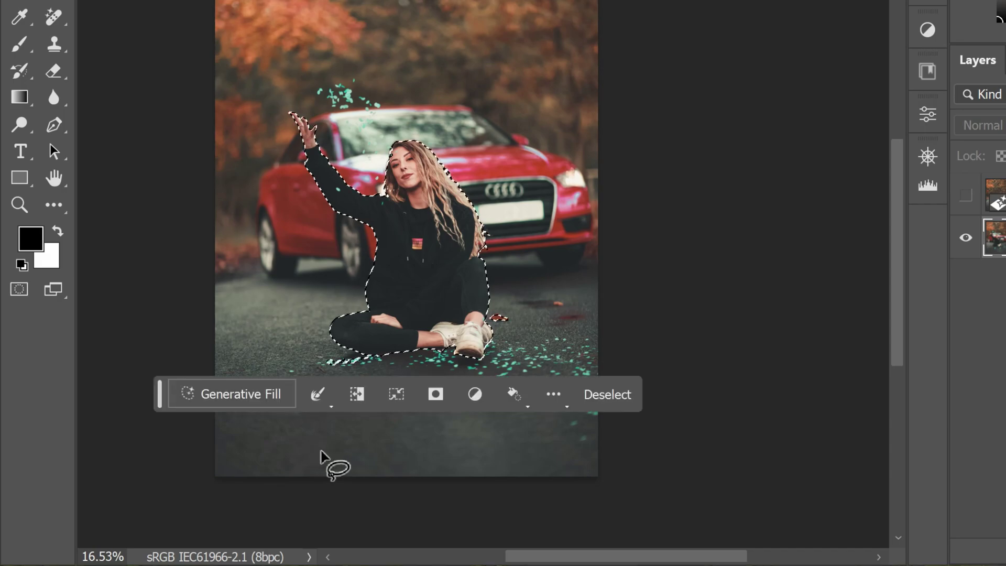
scroll(378, 190, up, 3)
scroll(337, 237, up, 1)
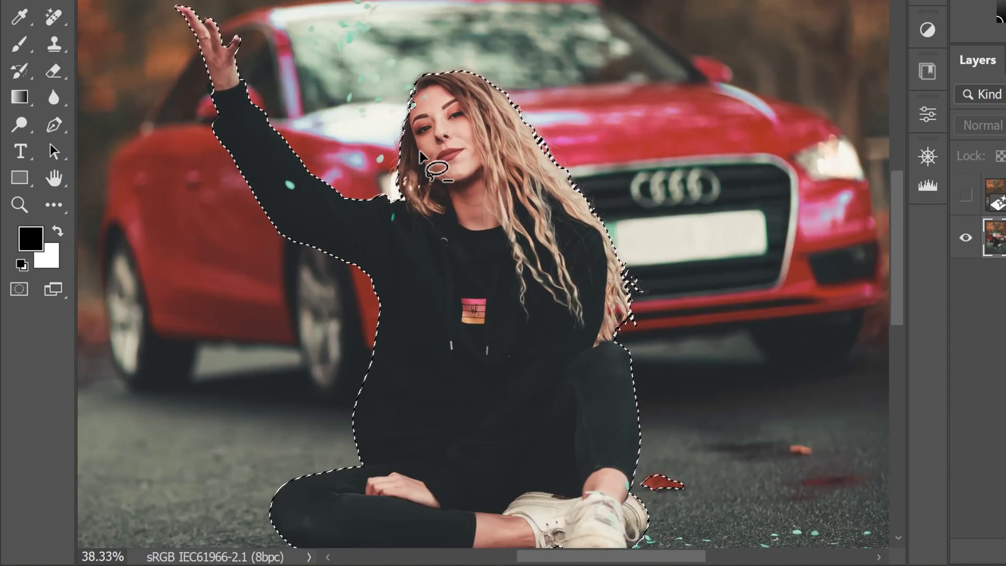
key(ctrl+0)
scroll(312, 299, up, 1)
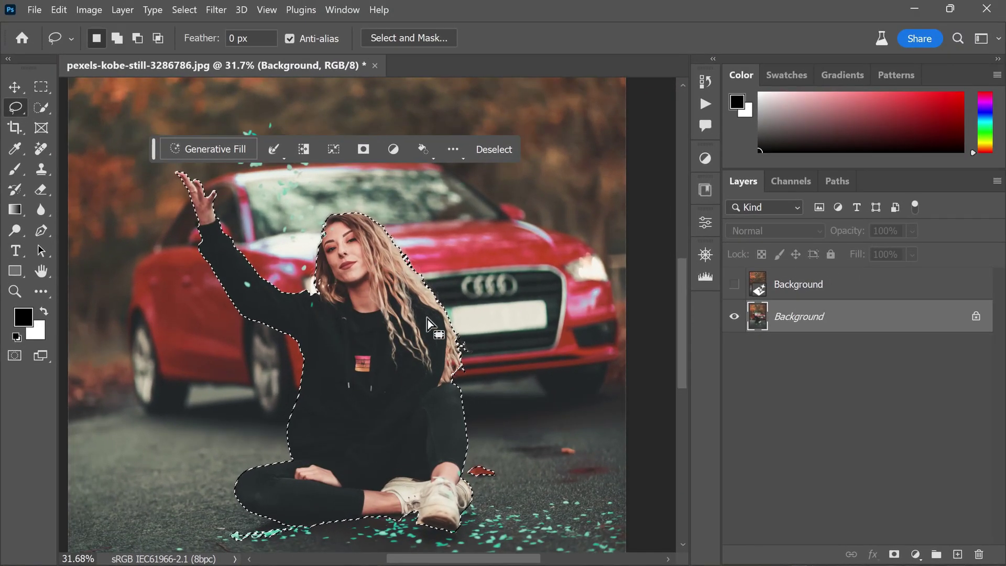
Step: Show and select the road layer, then add a layer mask from the woman selection
click(785, 290)
click(735, 287)
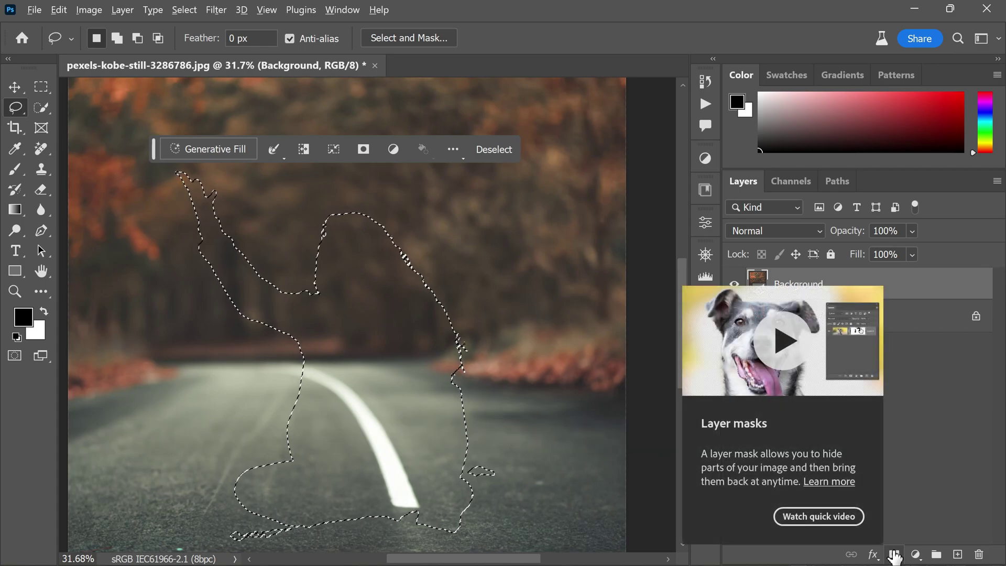
click(895, 555)
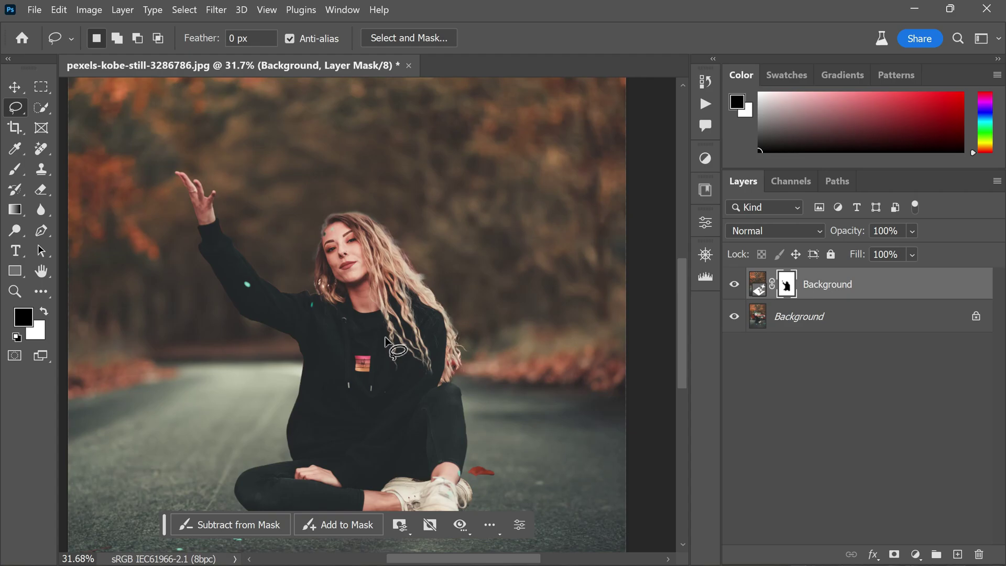
scroll(446, 286, down, 2)
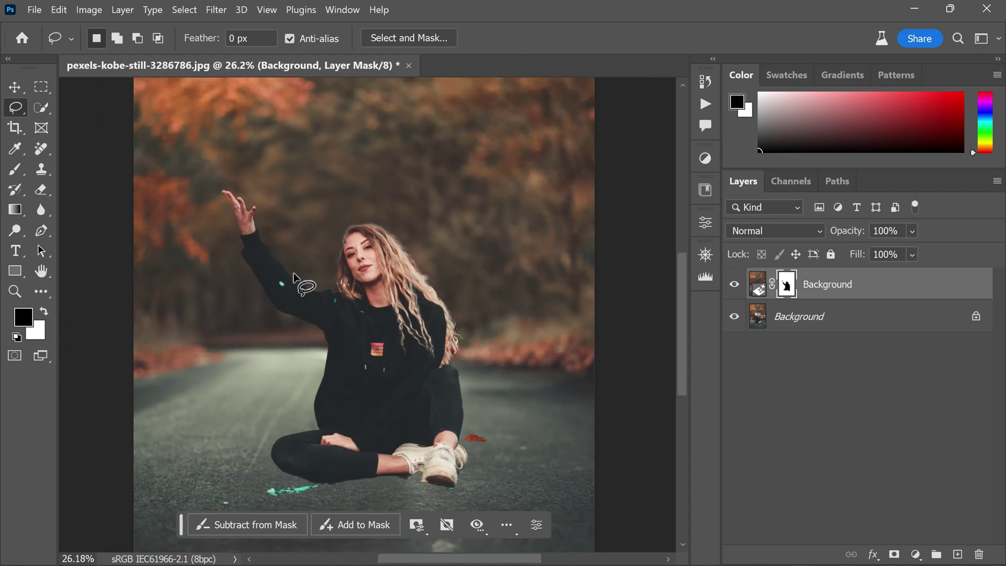
scroll(294, 278, up, 10)
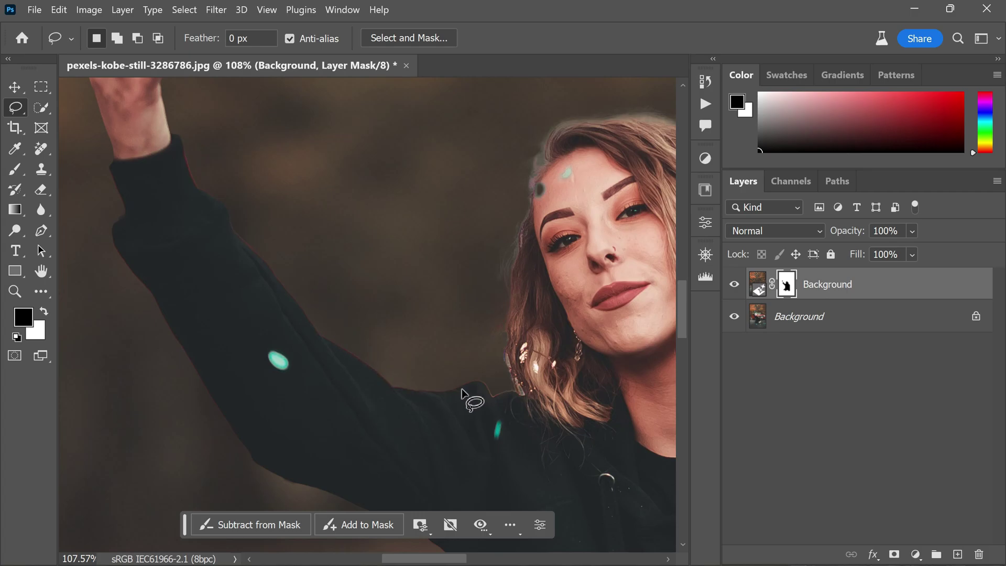
scroll(397, 358, down, 2)
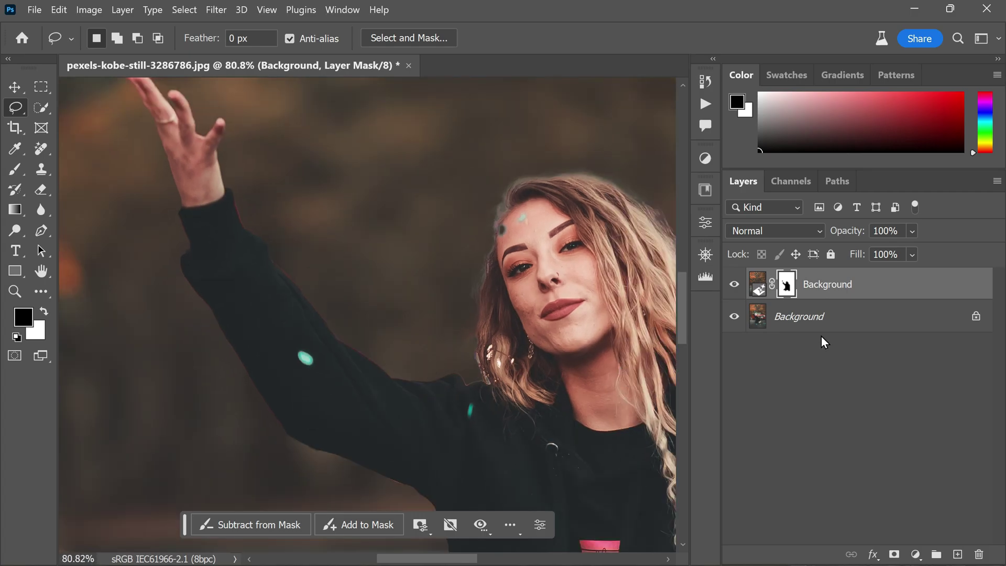
scroll(785, 311, down, 3)
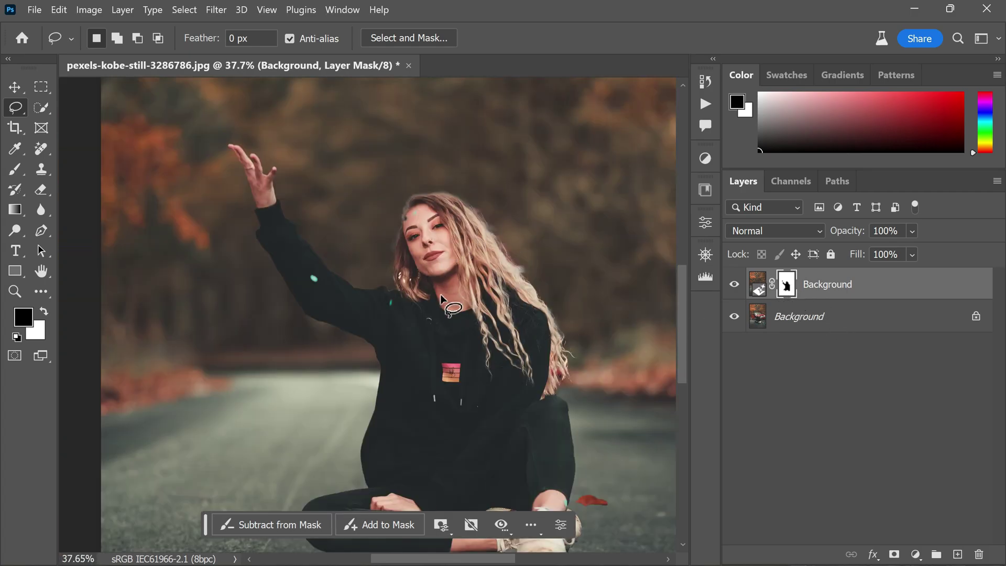
scroll(501, 239, up, 5)
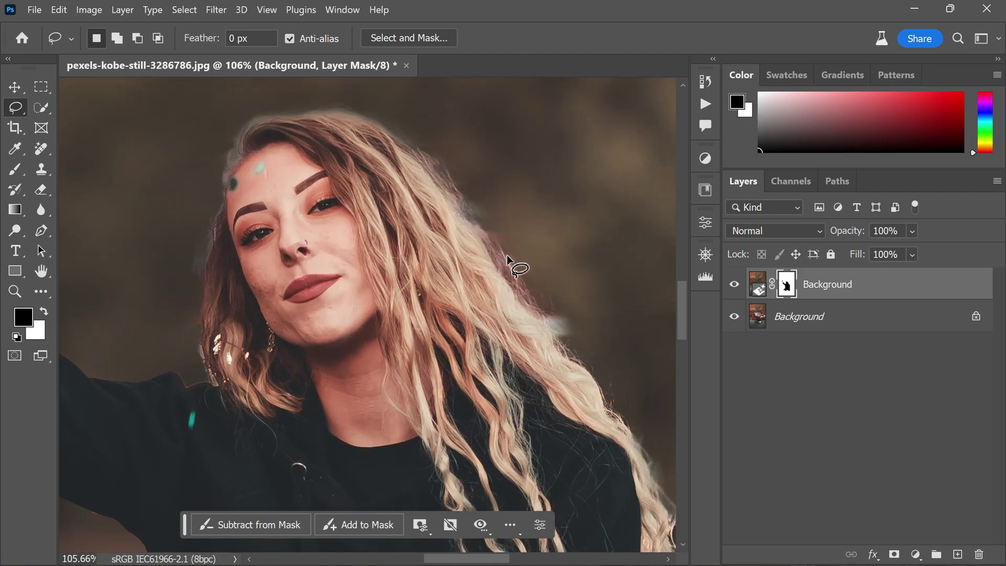
scroll(473, 233, down, 3)
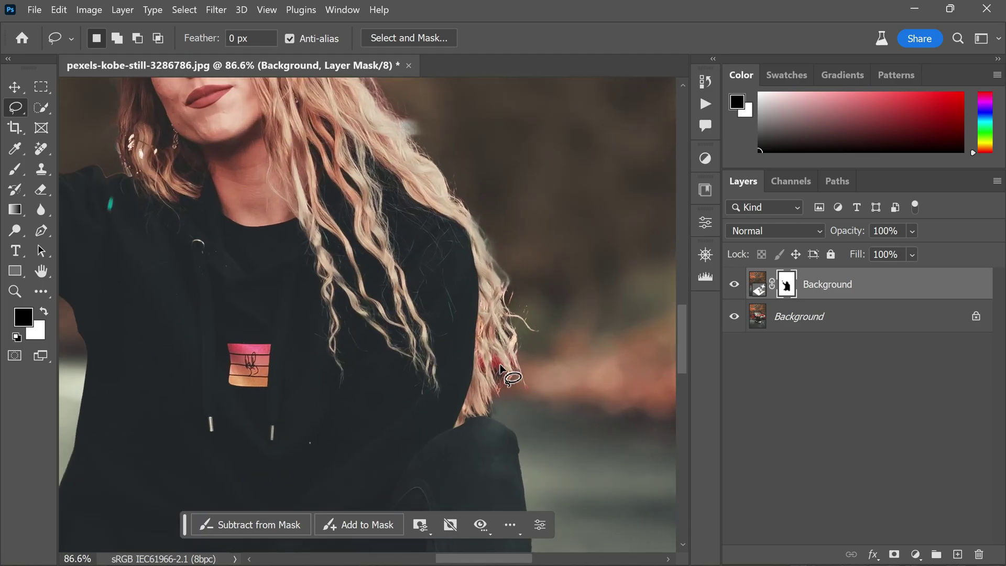
scroll(524, 361, down, 3)
scroll(432, 184, up, 2)
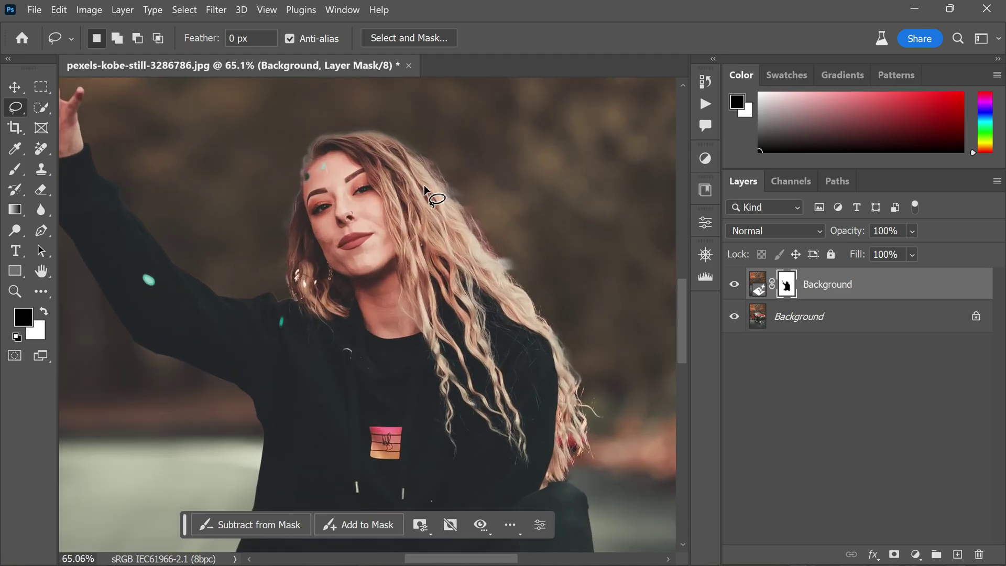
scroll(272, 201, down, 1)
Step: Outline the woman's head and hair and generate with the prompt 'hair blonde'
drag(286, 178, 283, 251)
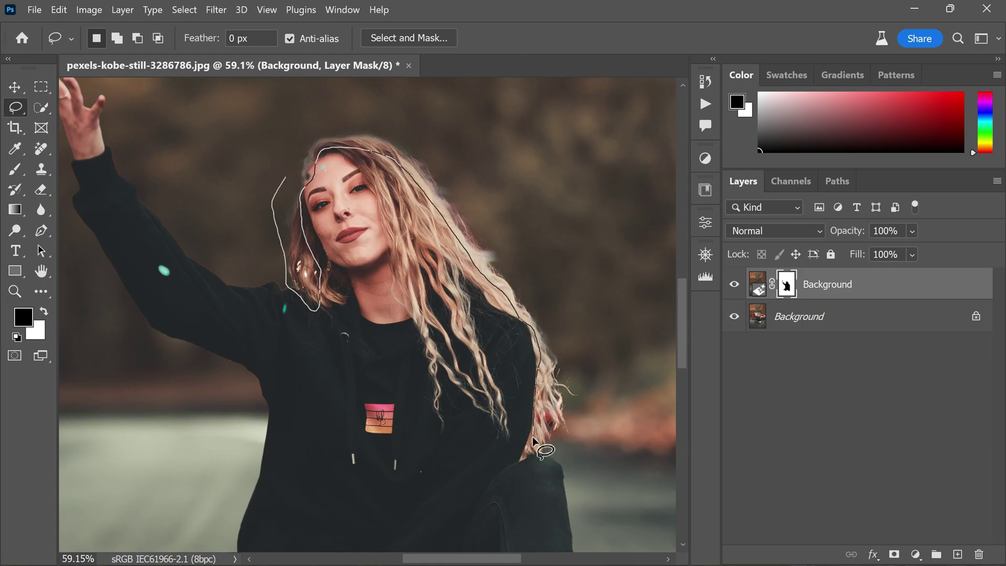
mouse_move(533, 440)
mouse_down()
mouse_move(588, 405)
mouse_move(552, 319)
mouse_move(467, 181)
mouse_move(368, 109)
mouse_move(284, 179)
mouse_up()
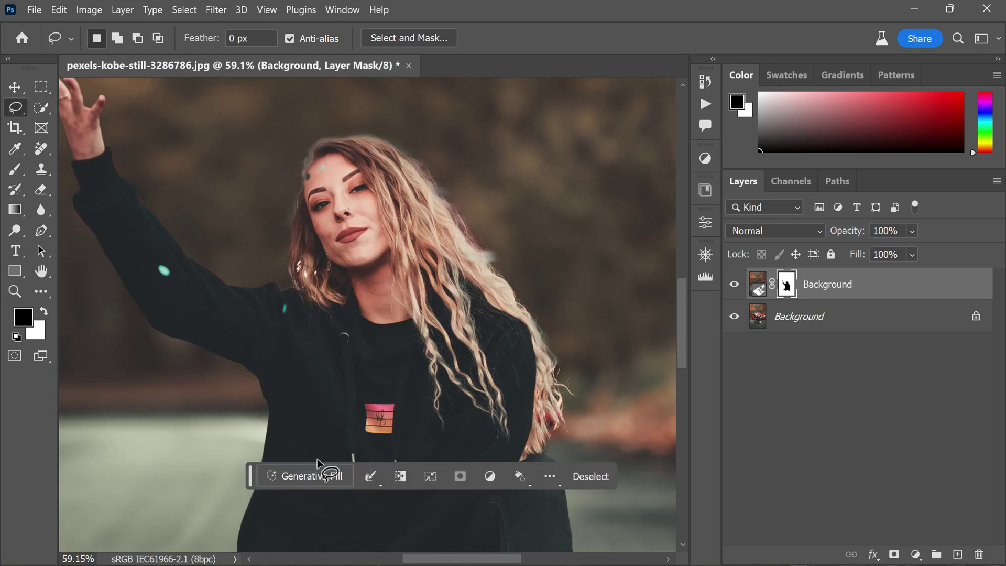
click(324, 475)
text(ha)
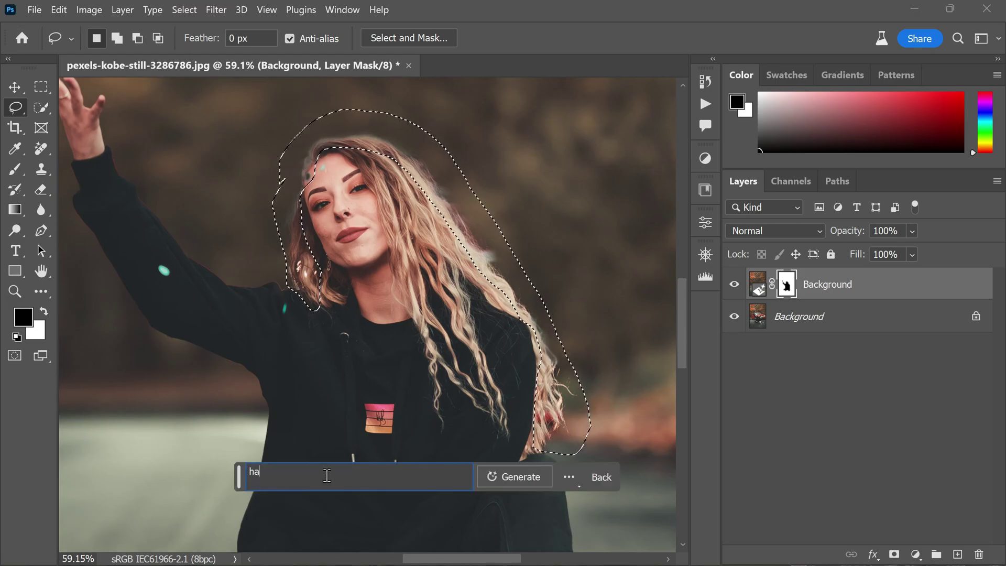
text(ir blo)
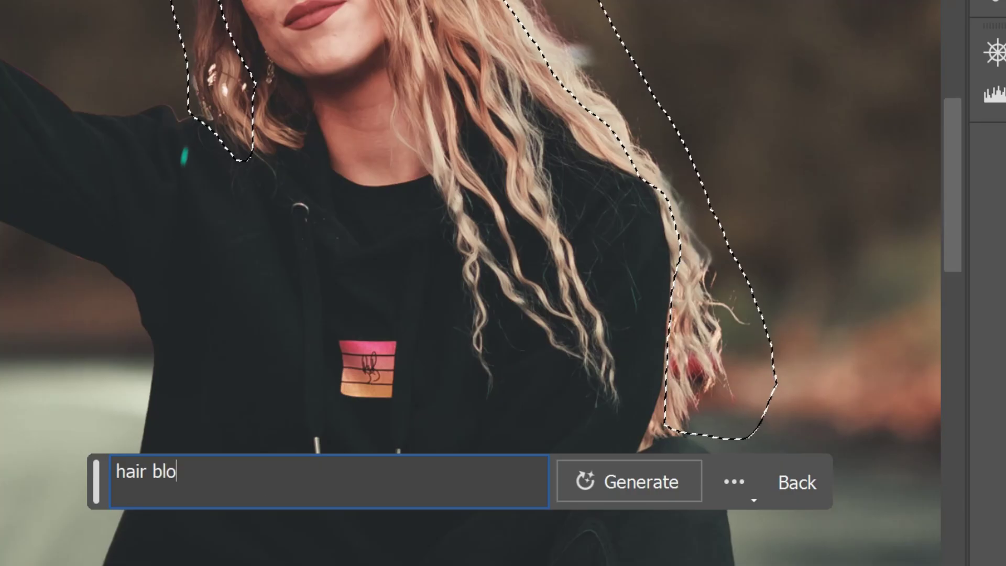
text(nde)
click(602, 482)
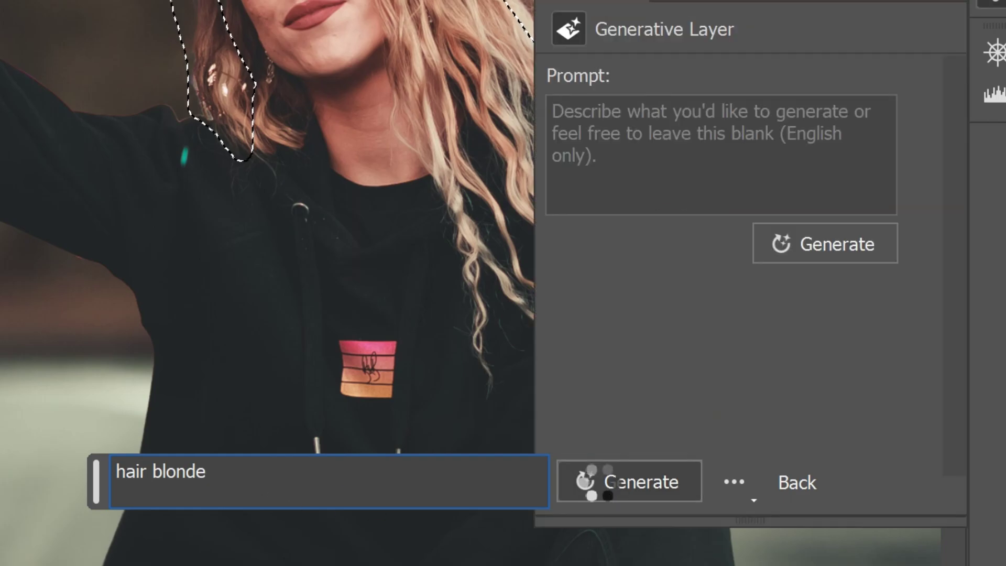
Step: Compare the second and third hair variations, then keep the first
scroll(53, 190, down, 3)
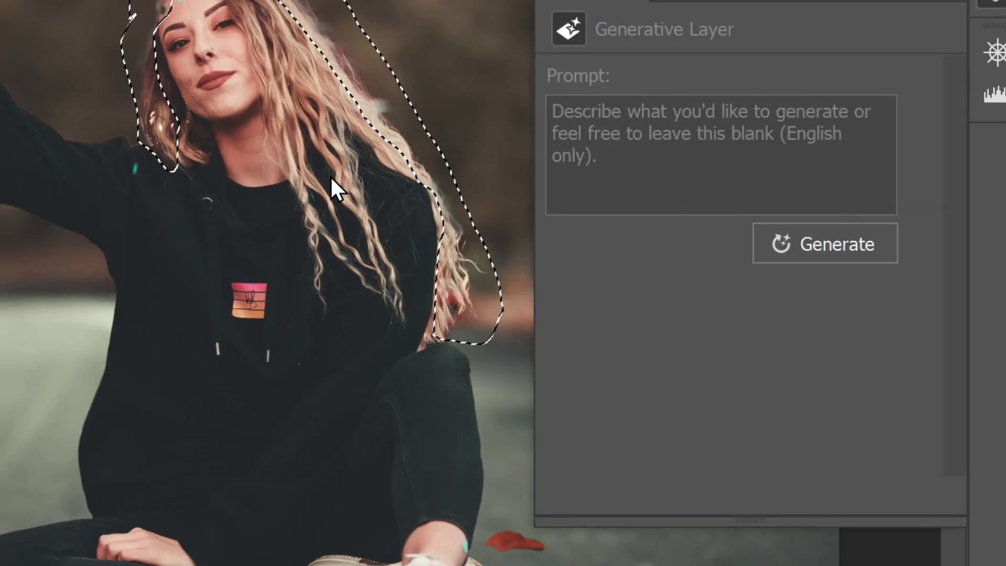
scroll(331, 178, down, 2)
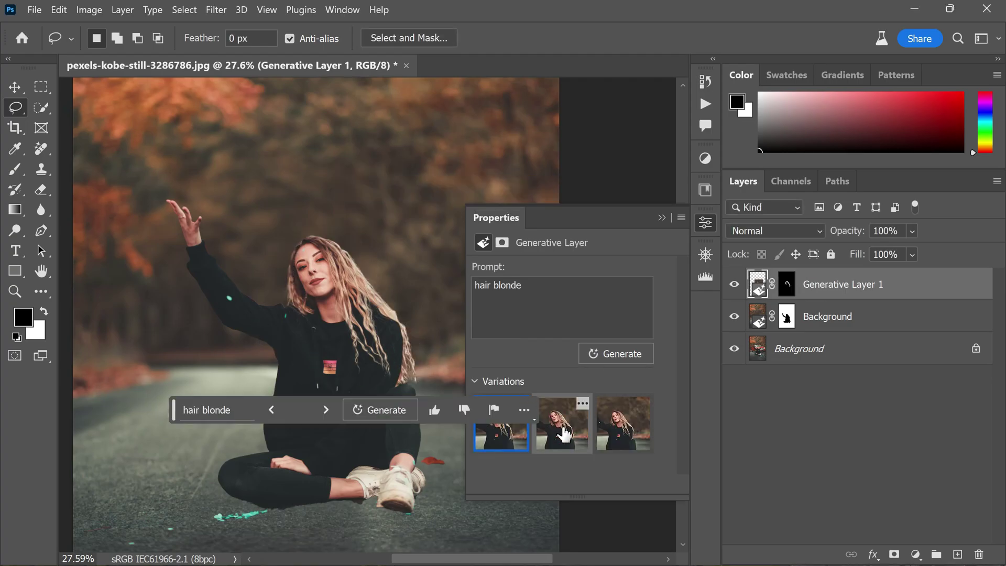
click(565, 433)
scroll(303, 281, up, 3)
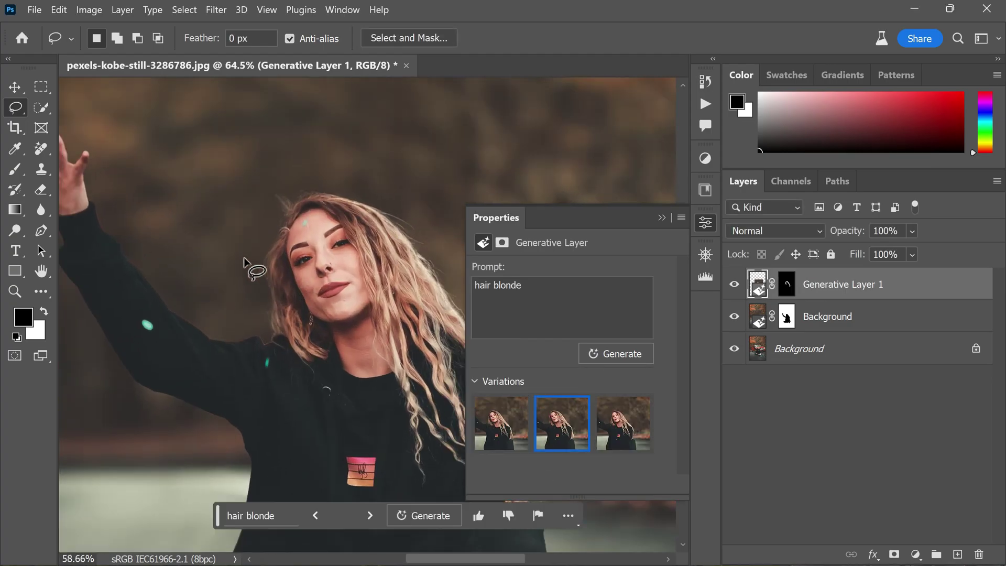
scroll(231, 268, down, 1)
scroll(258, 290, up, 1)
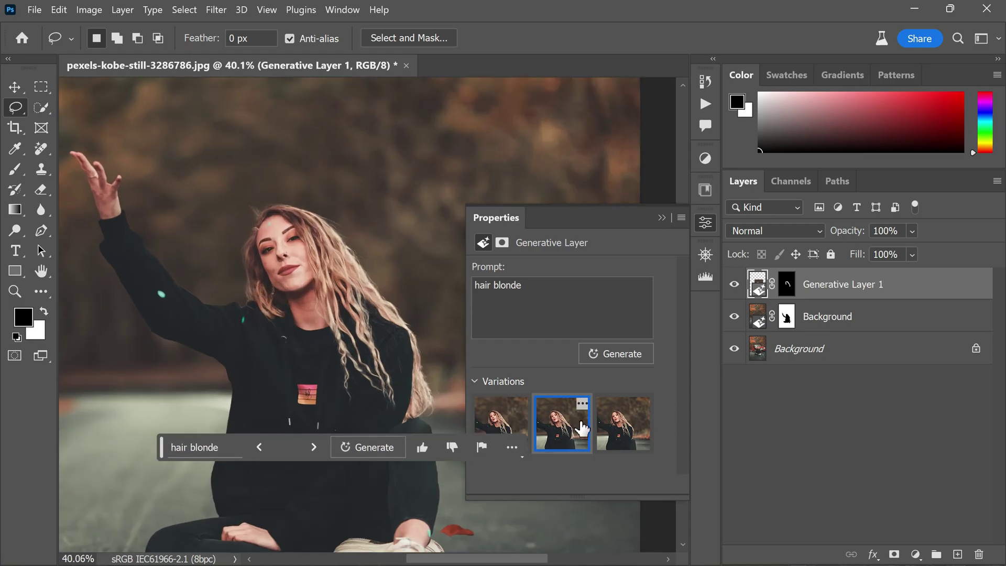
click(620, 436)
click(502, 433)
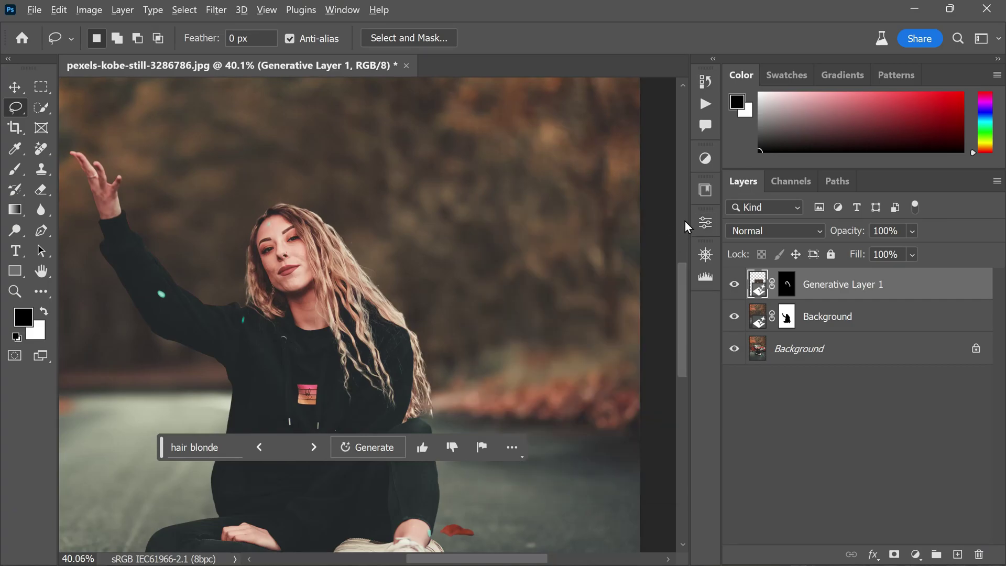
scroll(472, 253, down, 5)
Step: Target the Background layer mask with a much larger Brush
scroll(294, 392, up, 2)
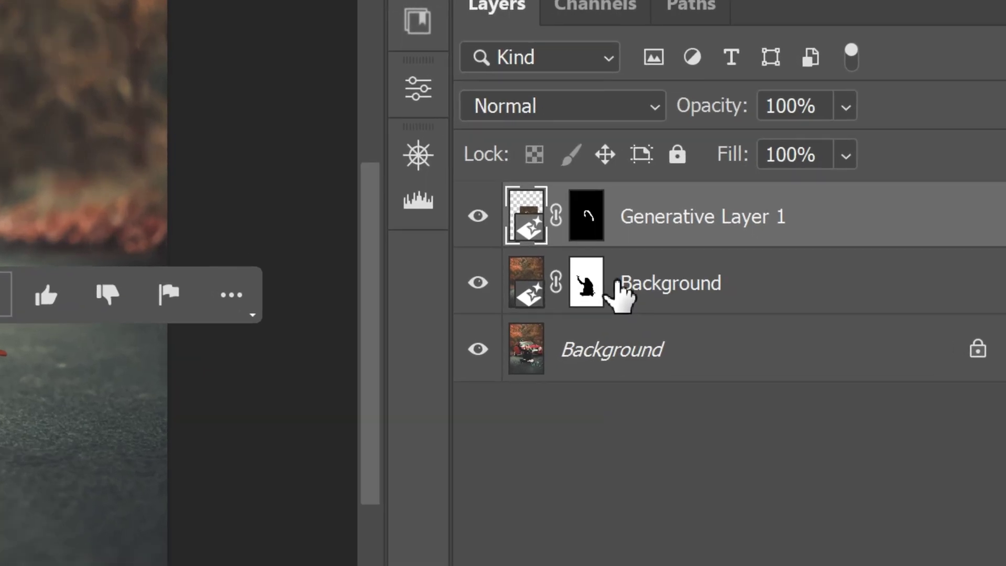
click(597, 280)
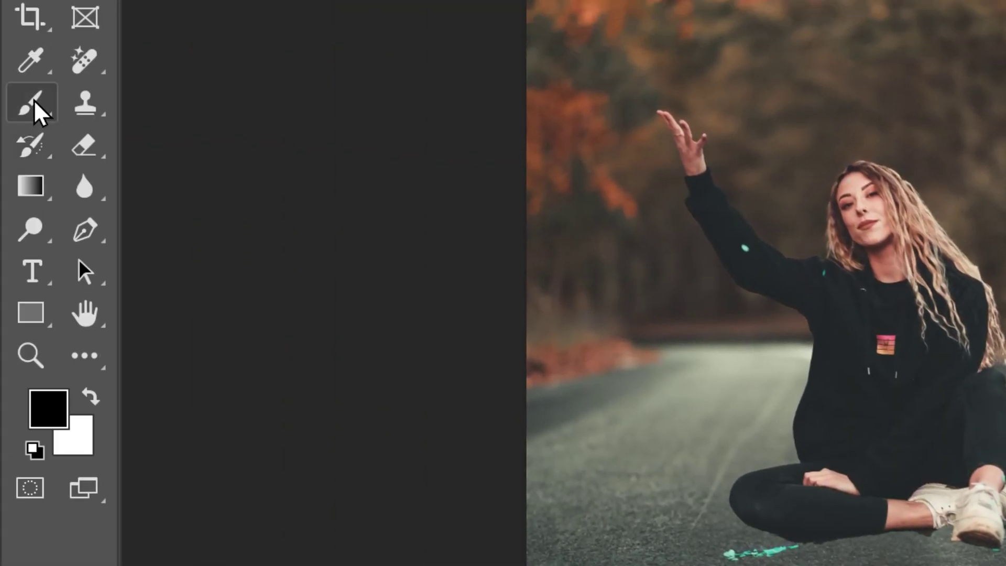
click(38, 107)
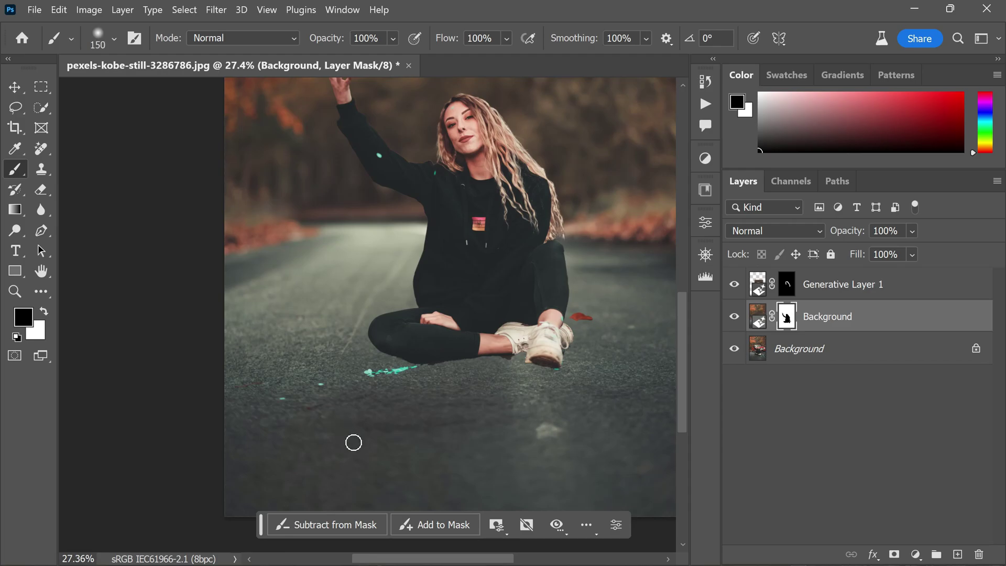
key(bracketright)
key(bracketright)
key(bracketright)
key(bracketright)
key(bracketright)
key(bracketright)
key(bracketright)
key(bracketright)
Step: Paint white around and beside the woman's feet to reveal the teal confetti
mouse_move(359, 439)
mouse_down()
mouse_move(445, 384)
mouse_move(344, 426)
mouse_up()
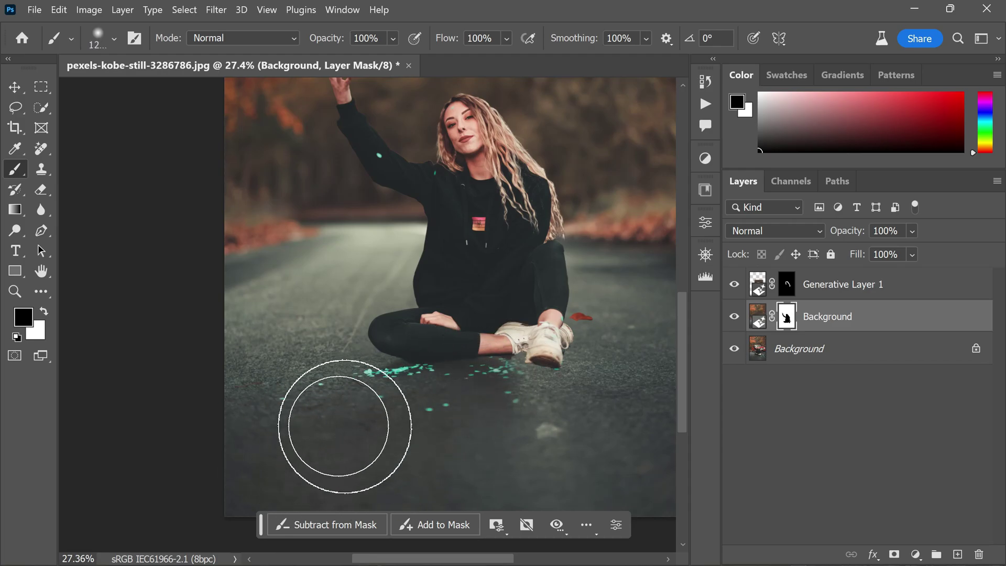
mouse_move(646, 431)
mouse_down()
mouse_move(643, 355)
mouse_move(628, 341)
mouse_up()
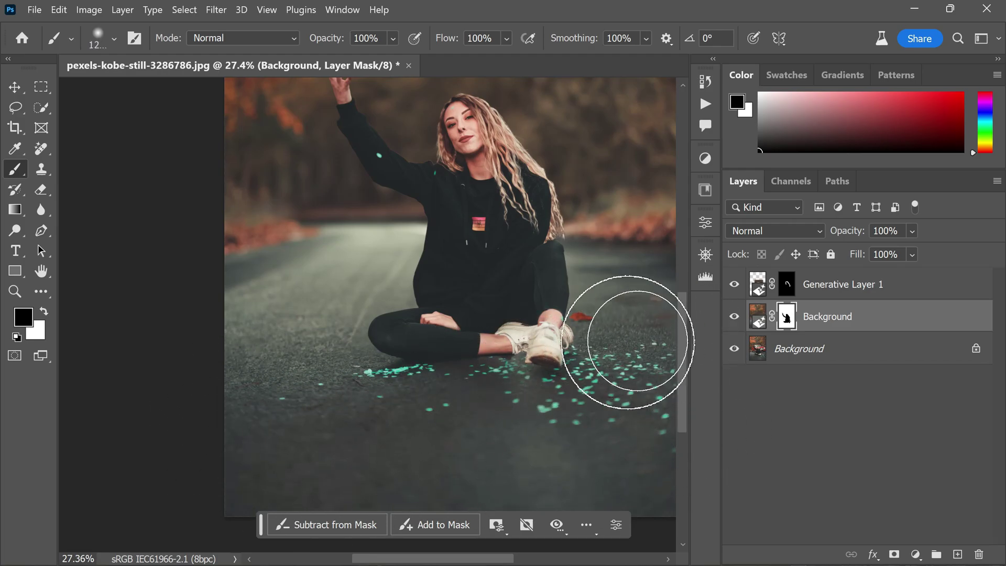
scroll(629, 445, down, 2)
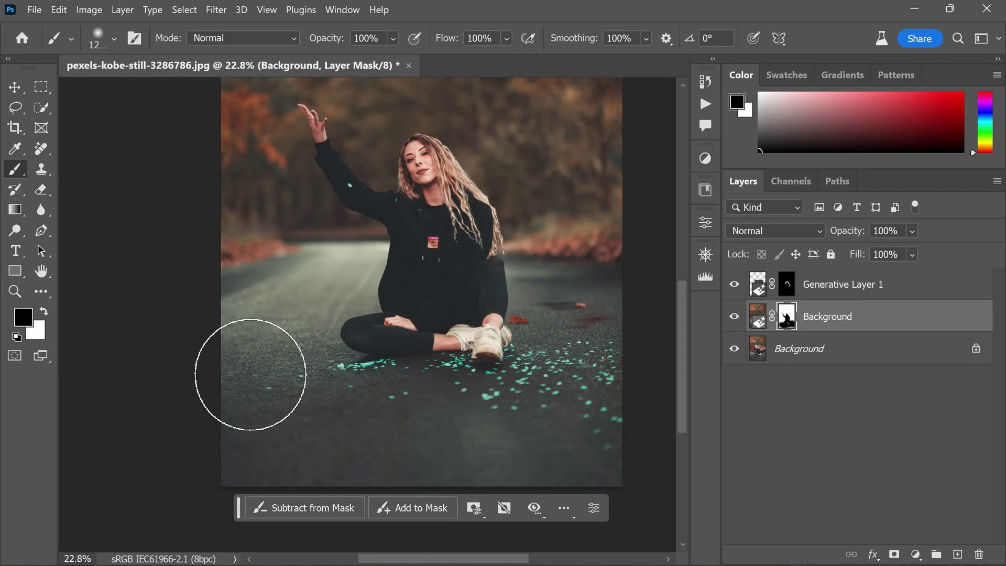
scroll(385, 202, up, 5)
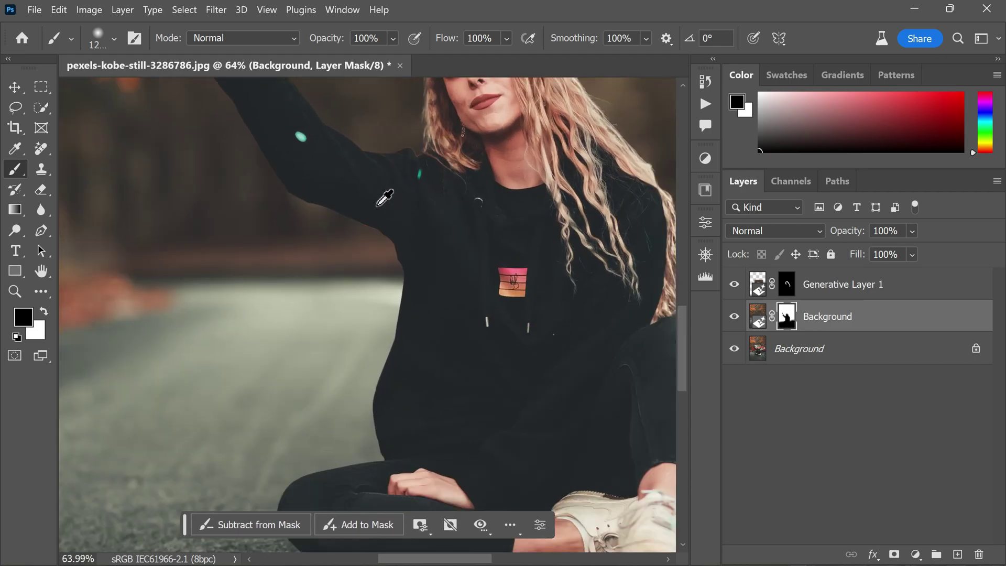
scroll(377, 205, down, 2)
scroll(397, 162, up, 1)
scroll(419, 167, down, 2)
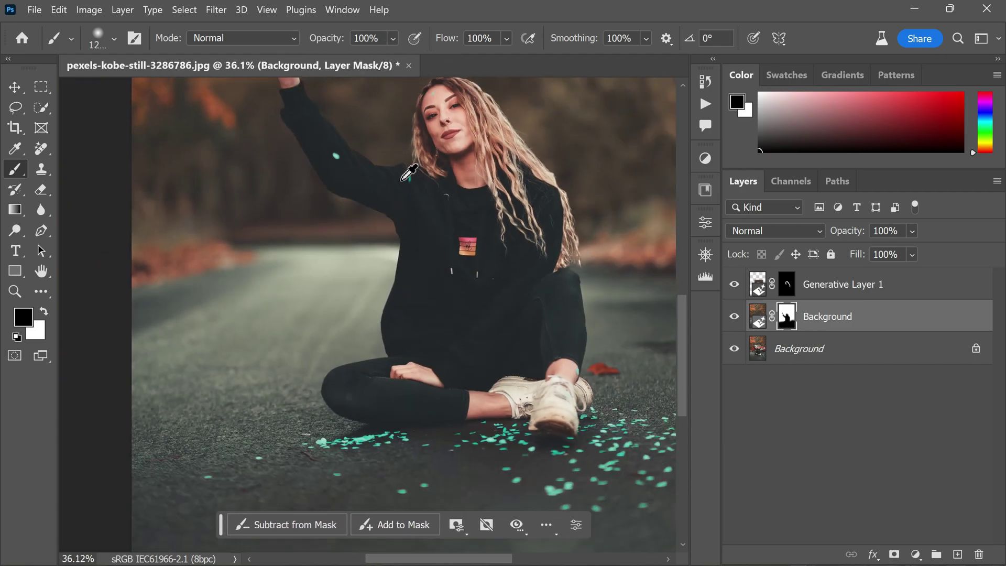
scroll(205, 100, up, 4)
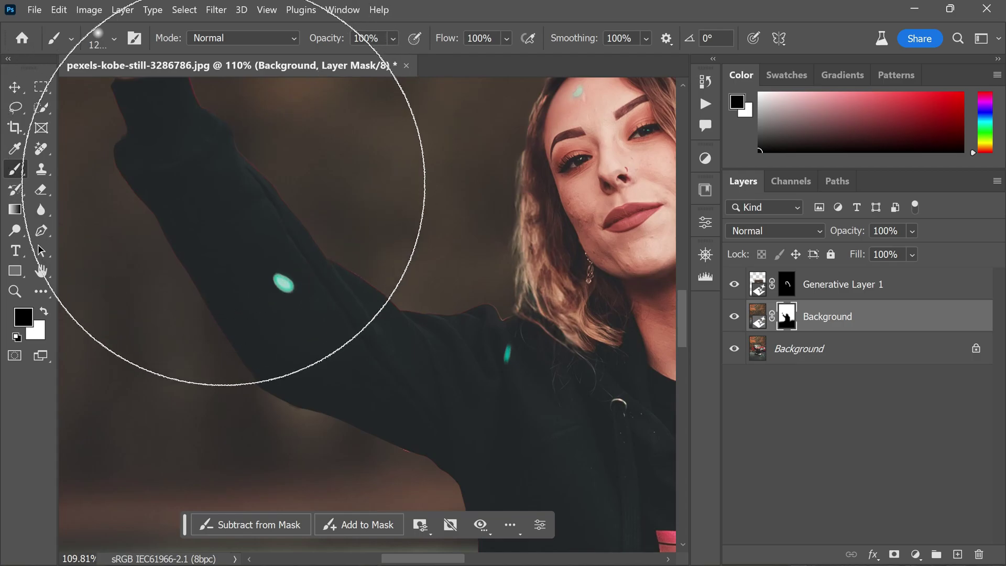
scroll(262, 173, down, 2)
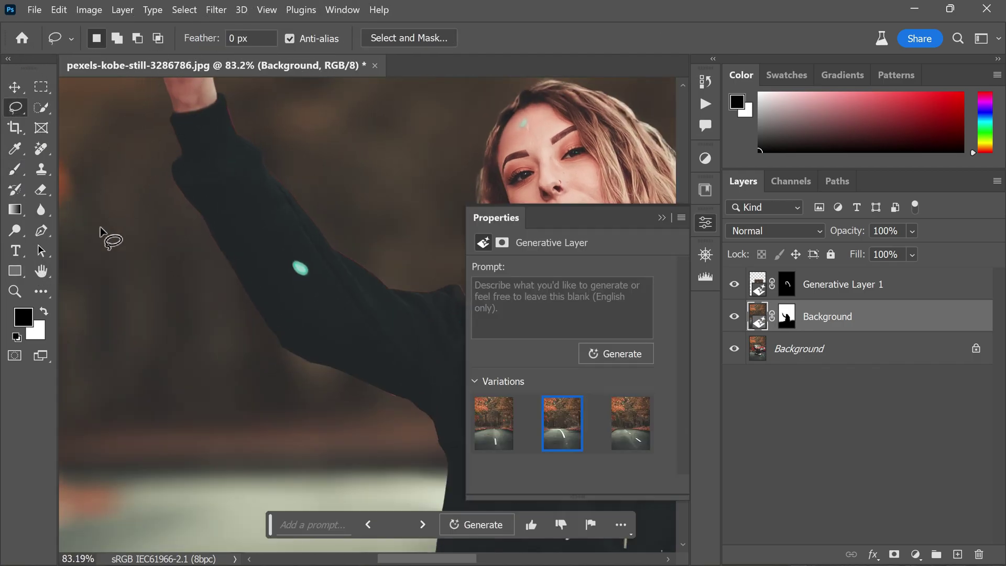
Step: In Quick Mask, paint a fine 45 px black strip along the raised arm's edge and convert it to a selection
click(16, 170)
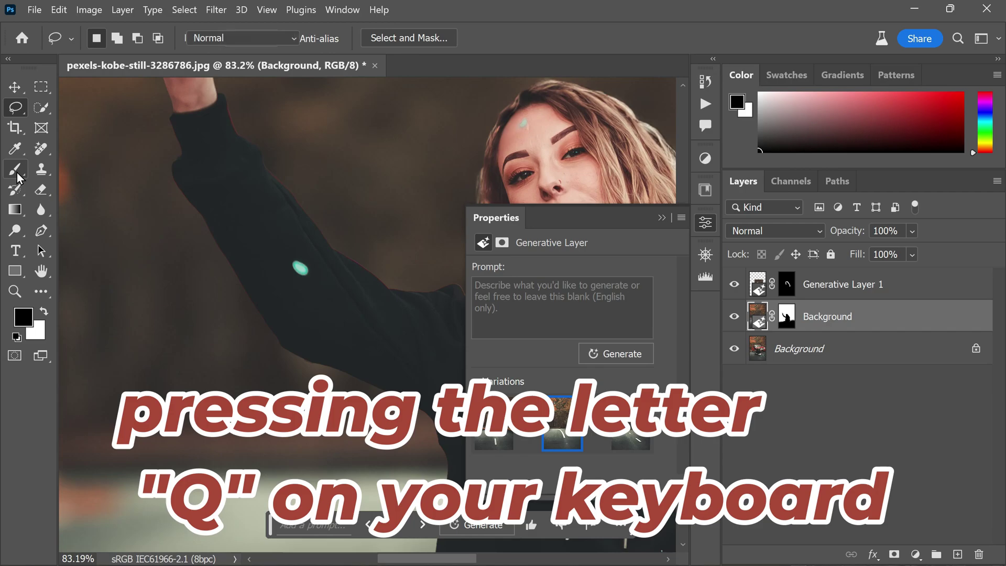
key(q)
key(x)
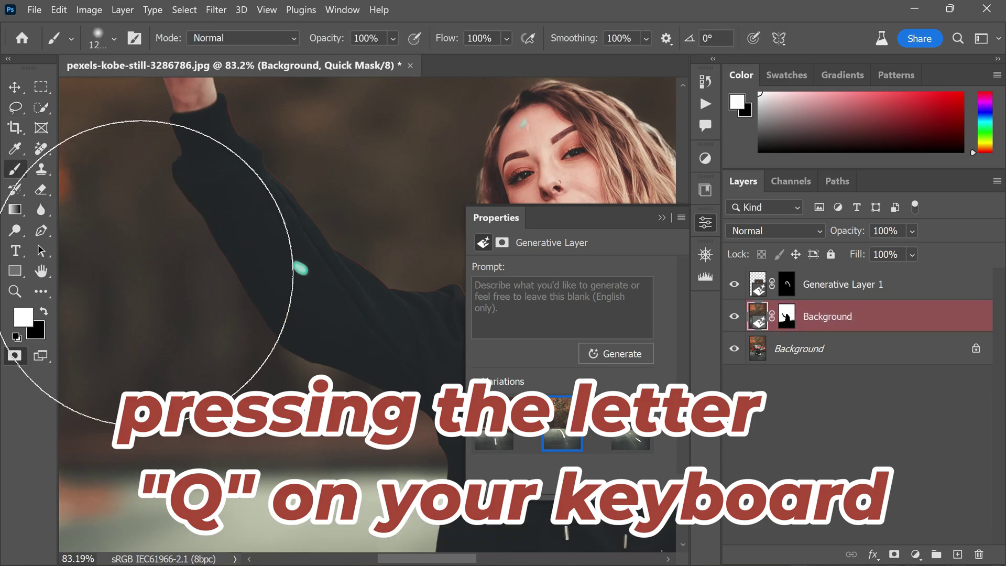
key(bracketleft)
key(bracketleft)
key(bracketleft)
key(bracketleft)
key(bracketleft)
key(bracketleft)
key(bracketleft)
key(bracketleft)
key(bracketleft)
key(bracketleft)
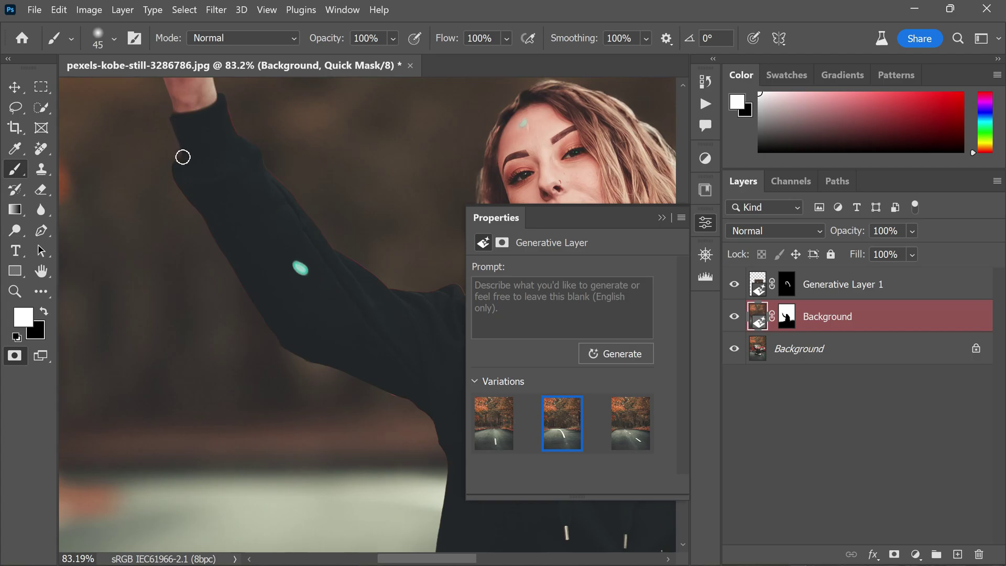
click(44, 312)
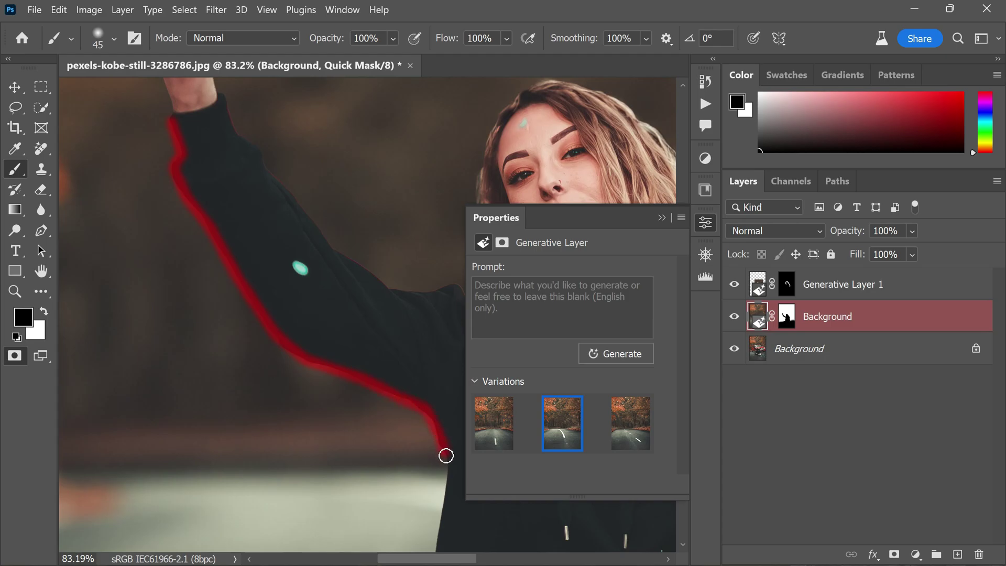
click(14, 356)
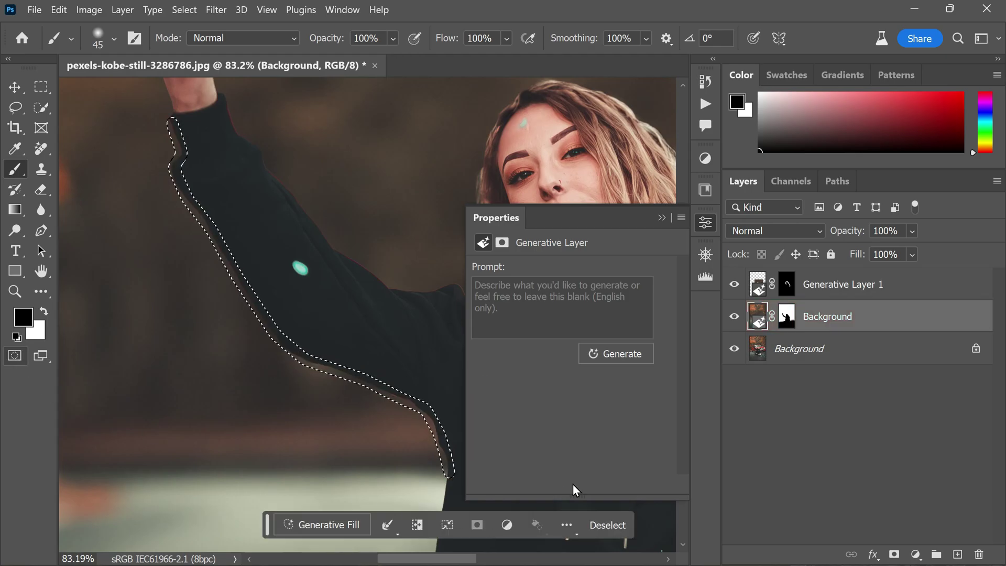
Step: Invert the selection and generate a fill over the sleeve-edge strip with an empty prompt
scroll(162, 288, down, 3)
scroll(163, 290, up, 1)
scroll(170, 282, up, 1)
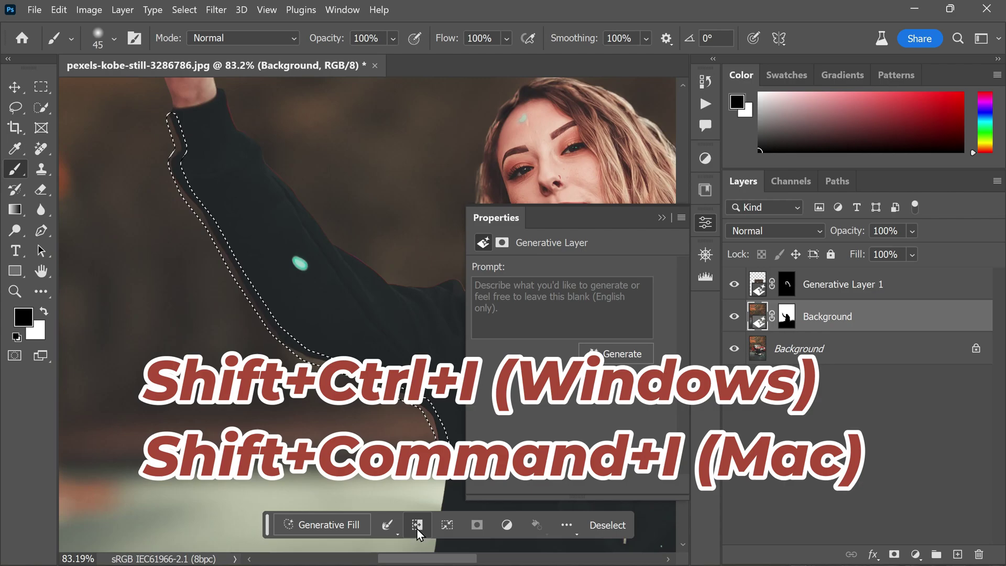
click(417, 526)
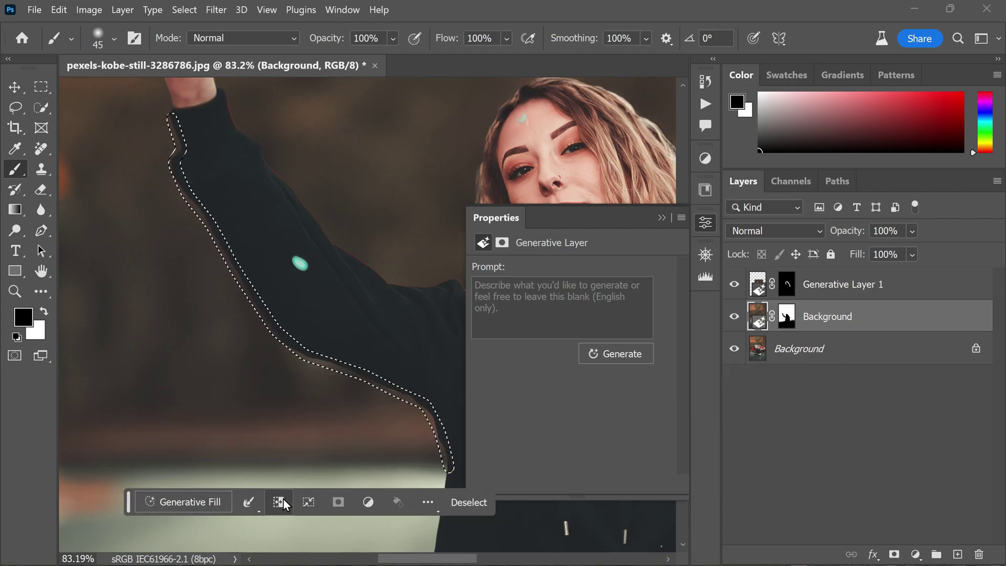
click(204, 499)
click(410, 501)
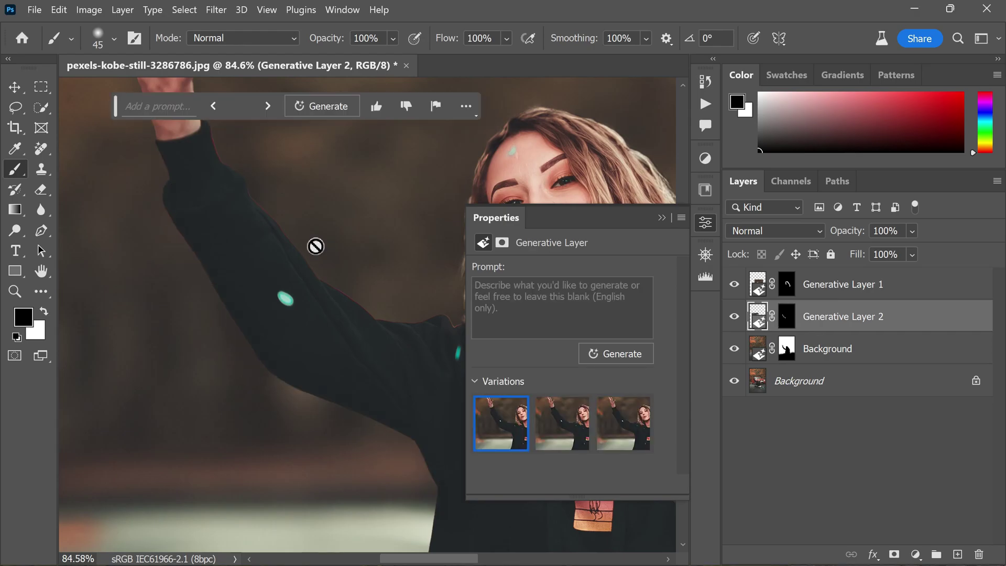
Step: Keep the third variation for Generative Layer 2, collapse Properties and target the Background mask
click(556, 416)
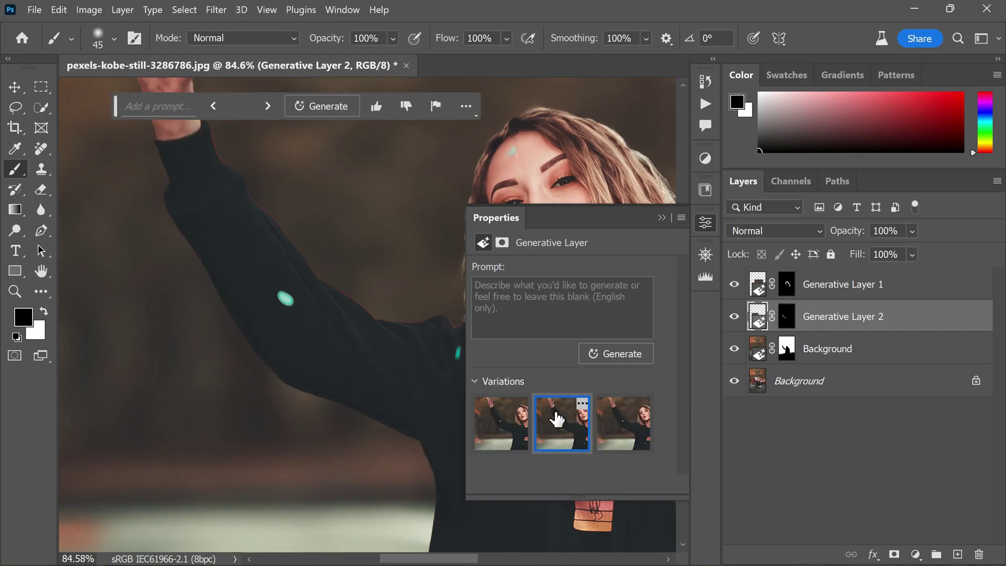
click(628, 419)
scroll(270, 278, down, 5)
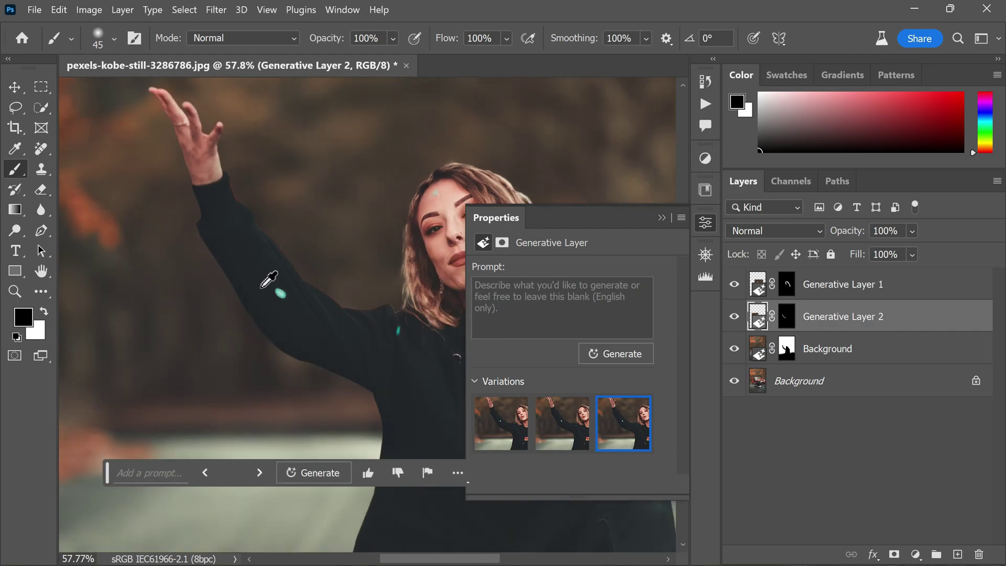
scroll(247, 257, up, 6)
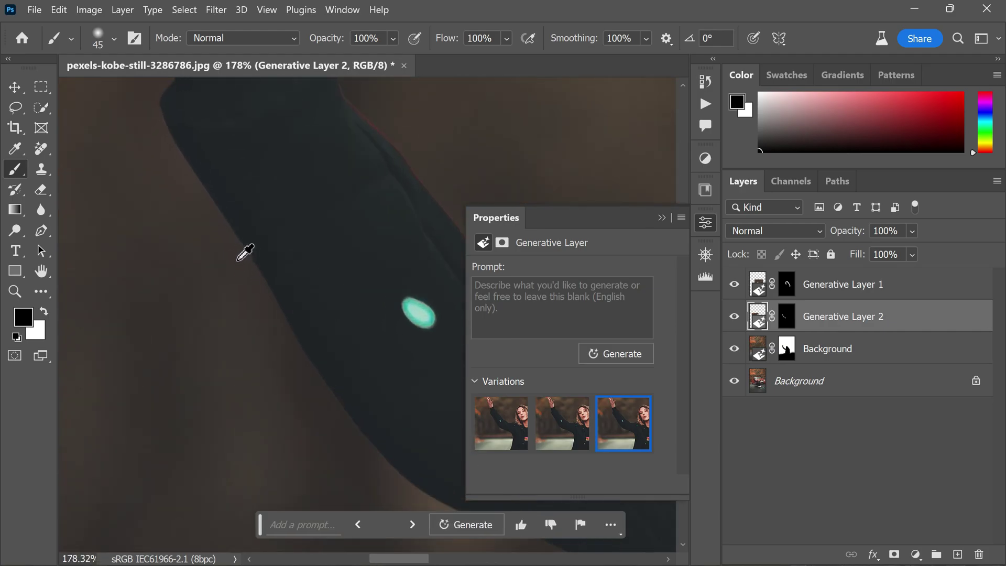
scroll(214, 270, down, 2)
click(662, 218)
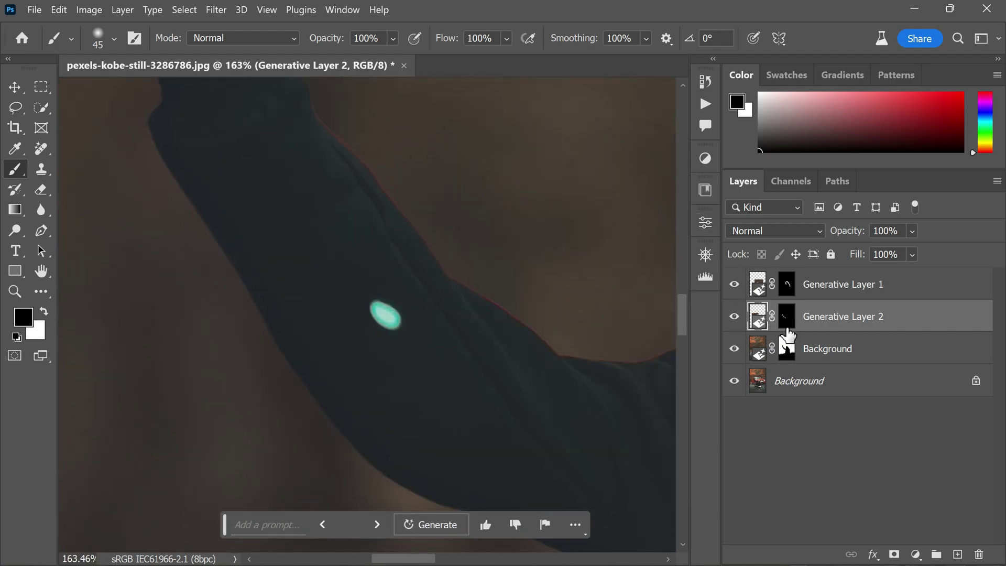
click(787, 355)
scroll(261, 236, down, 3)
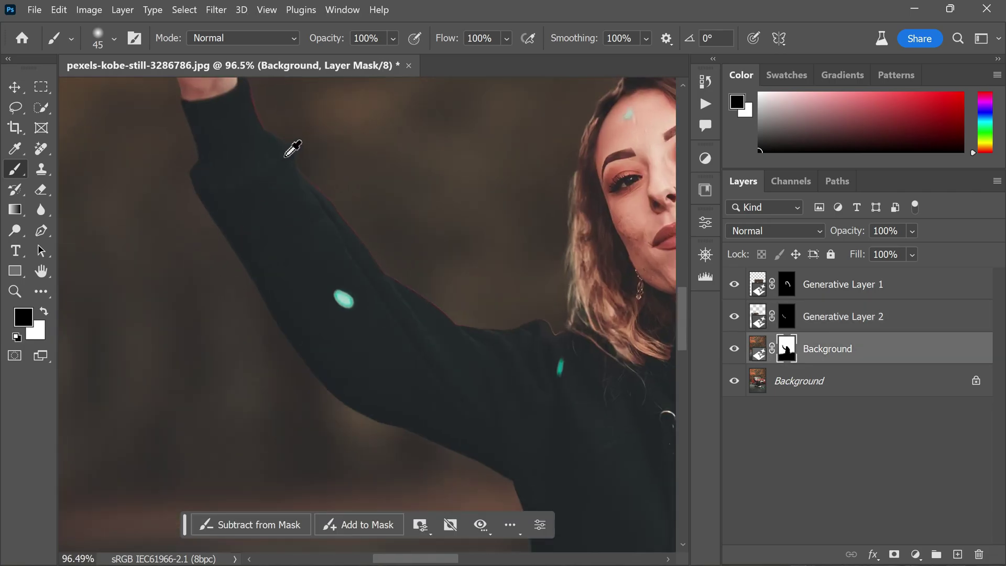
scroll(287, 150, up, 1)
Step: Turn the painted Quick Mask into a selection and generate a fill with a blank prompt
key(q)
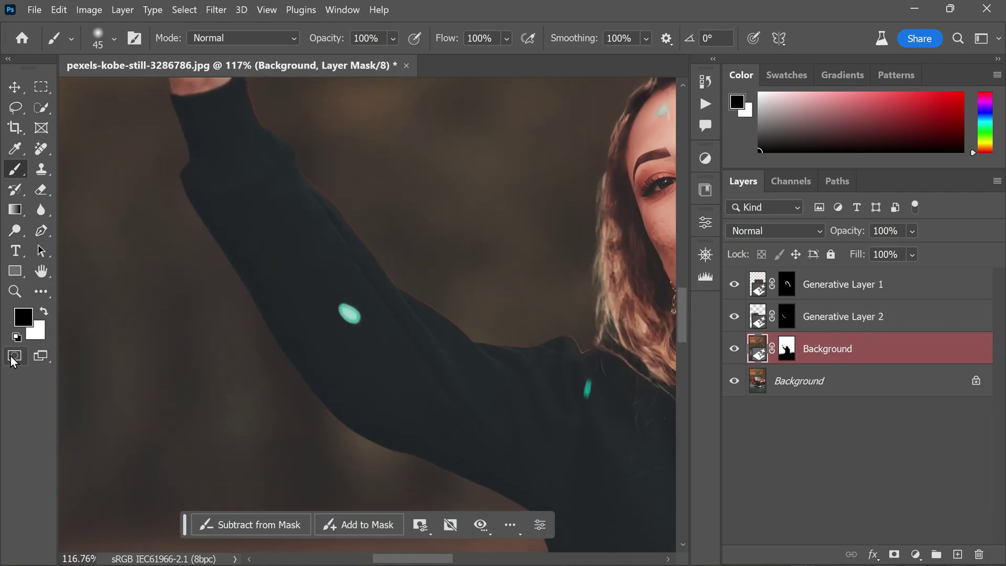
scroll(384, 157, up, 2)
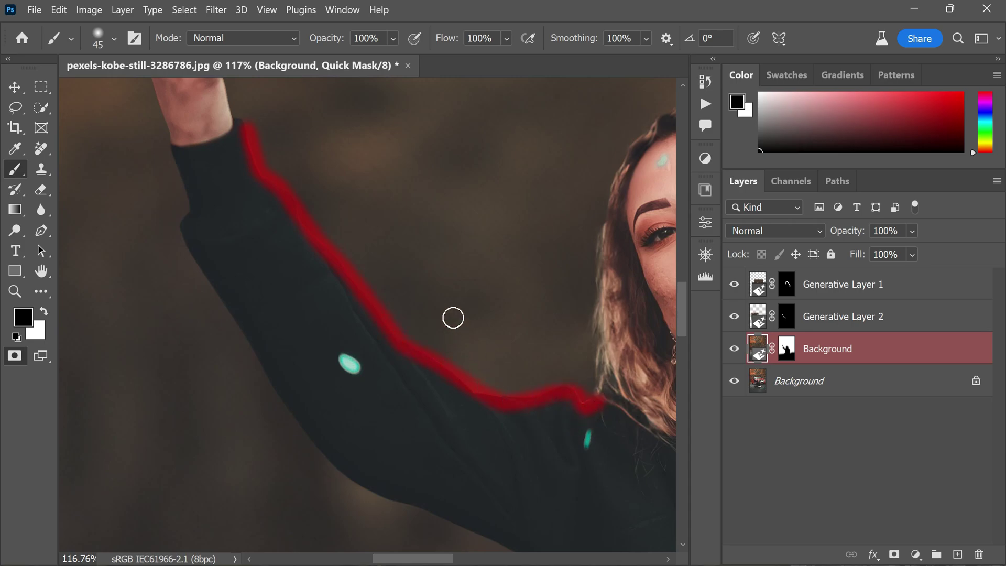
key(ctrl+0)
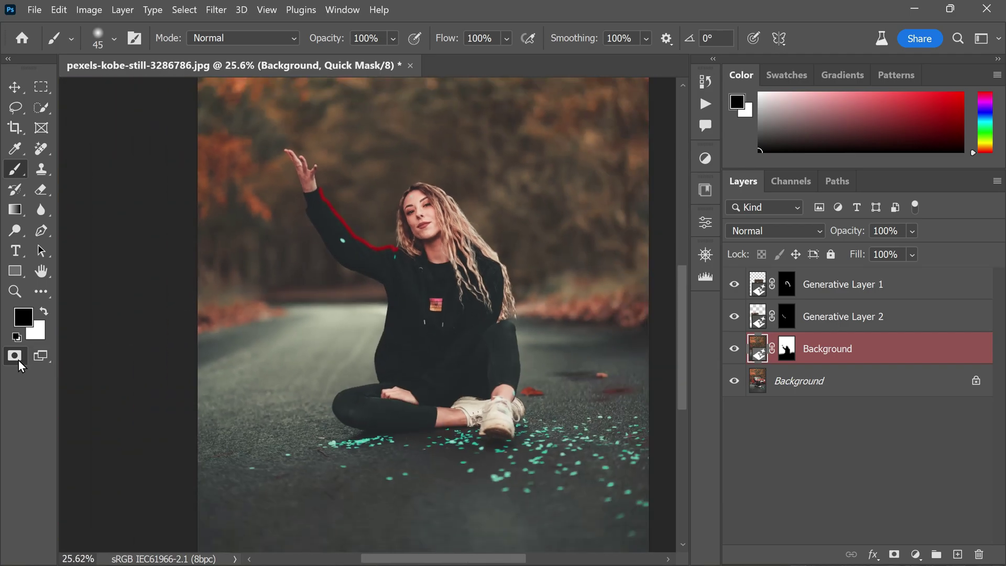
click(16, 357)
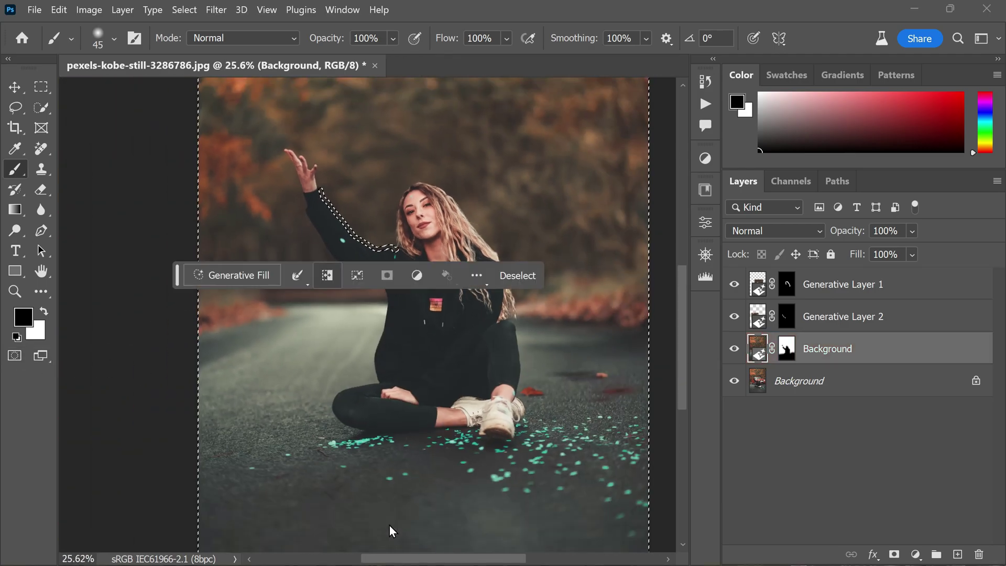
click(247, 277)
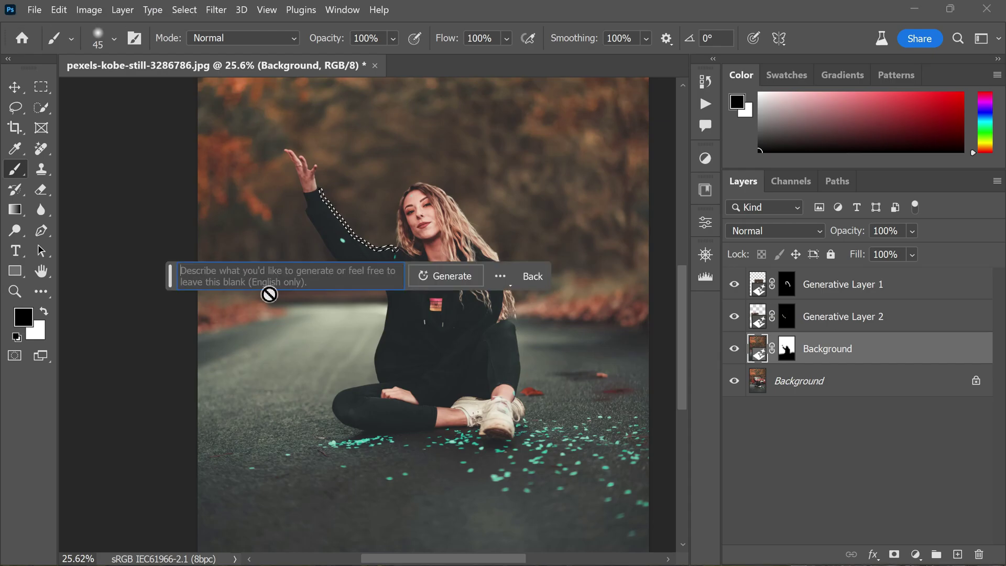
click(452, 276)
Step: Keep the third variation for Generative Layer 3 and select the masked Background layer
scroll(278, 321, down, 1)
scroll(340, 272, up, 5)
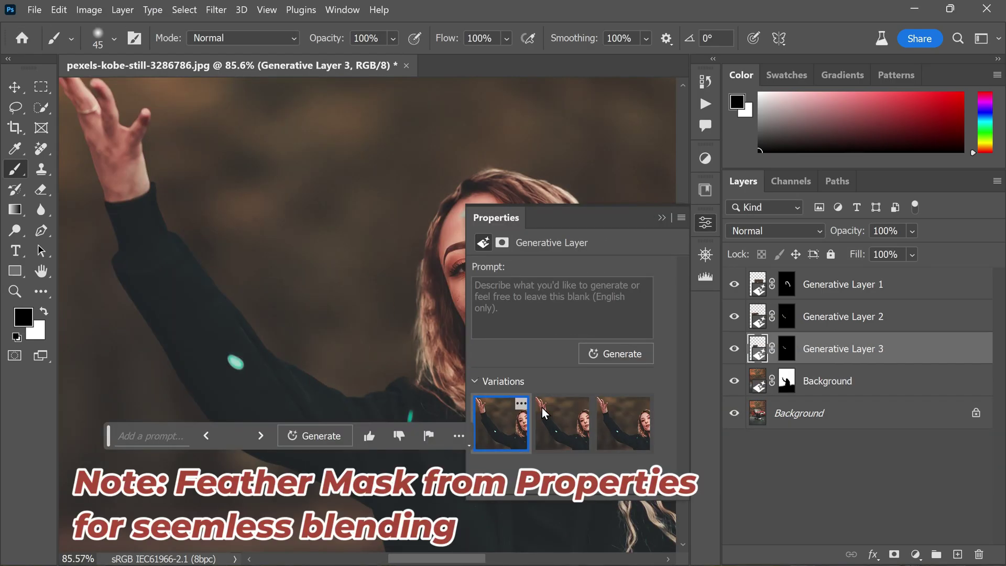
click(569, 430)
click(627, 435)
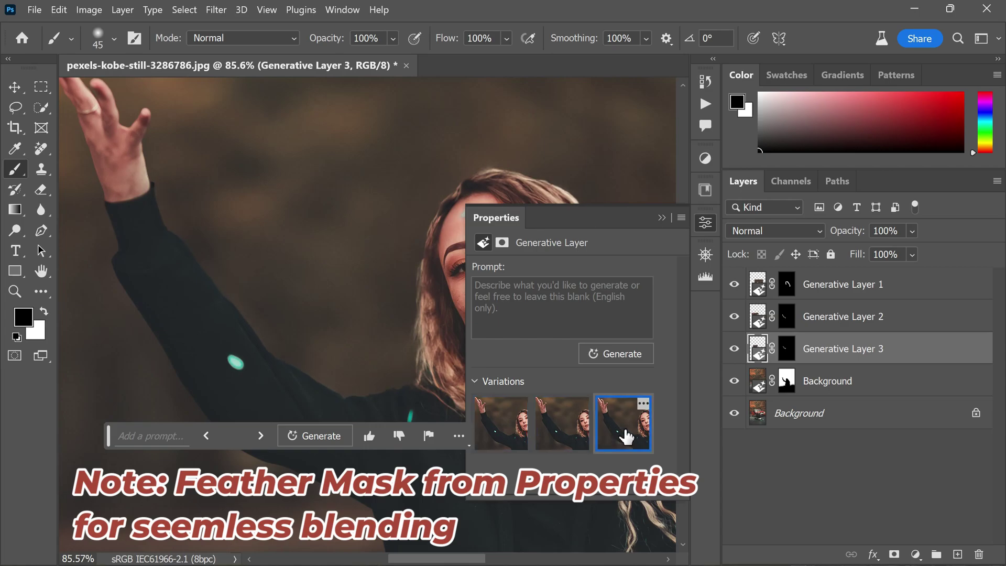
click(662, 219)
scroll(454, 197, down, 5)
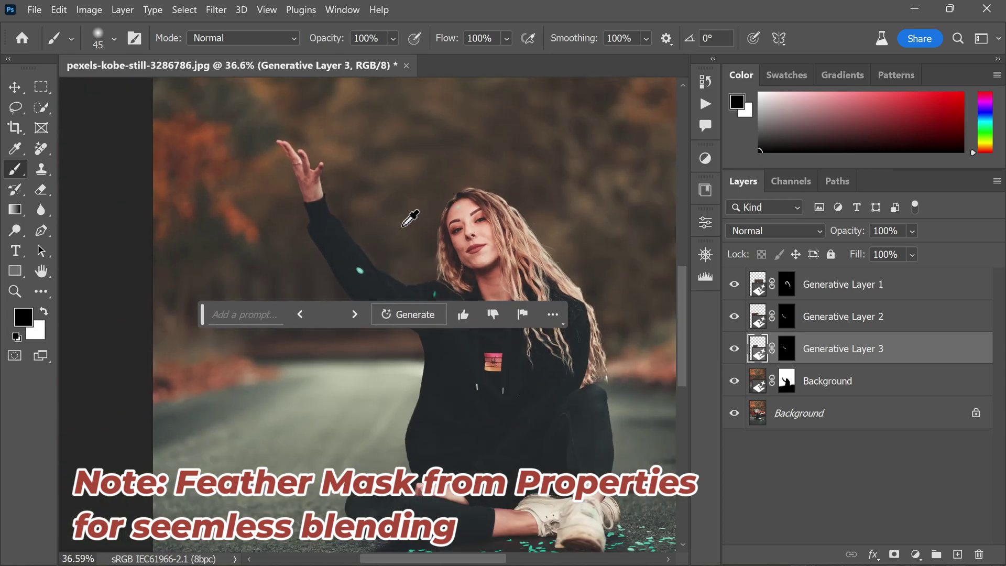
scroll(454, 197, up, 1)
click(821, 387)
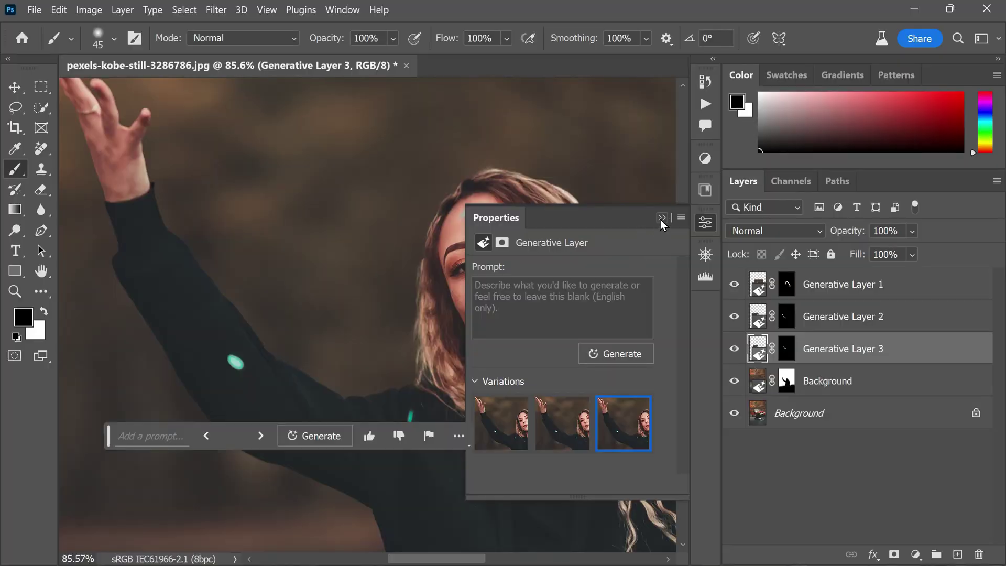
Step: On the Background layer mask, paint black to reveal teal particles above the raised hand
click(659, 218)
scroll(499, 206, down, 5)
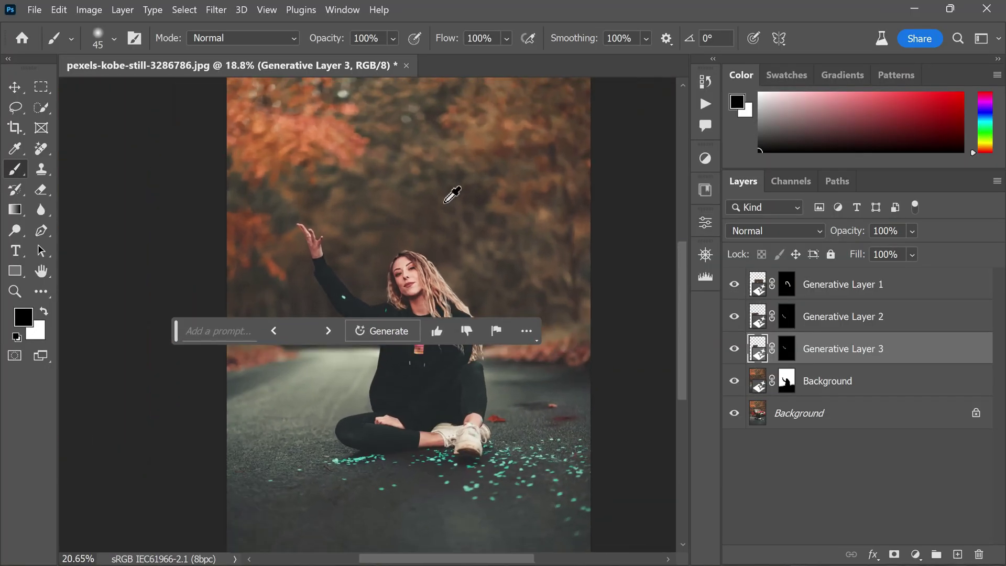
click(821, 391)
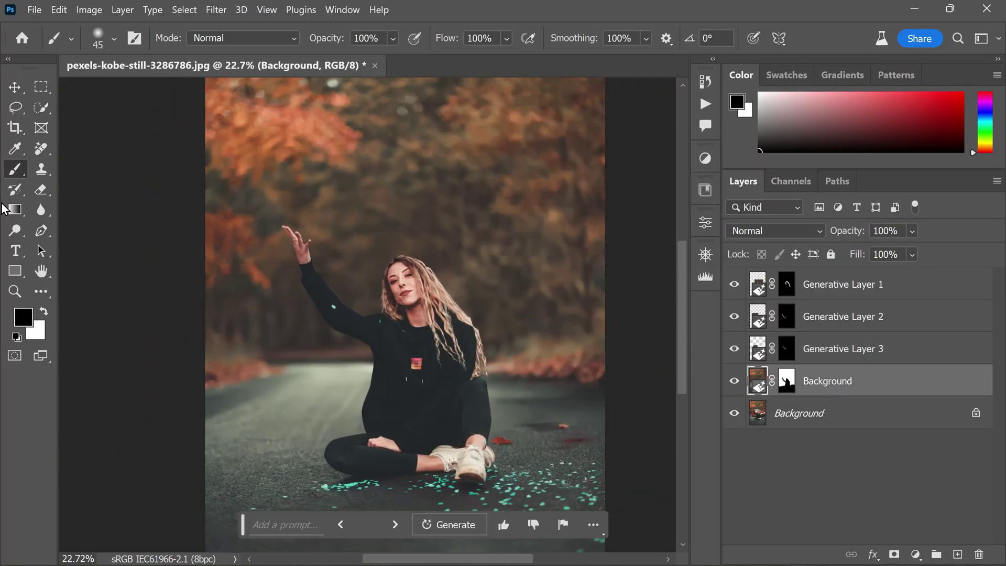
scroll(330, 206, up, 5)
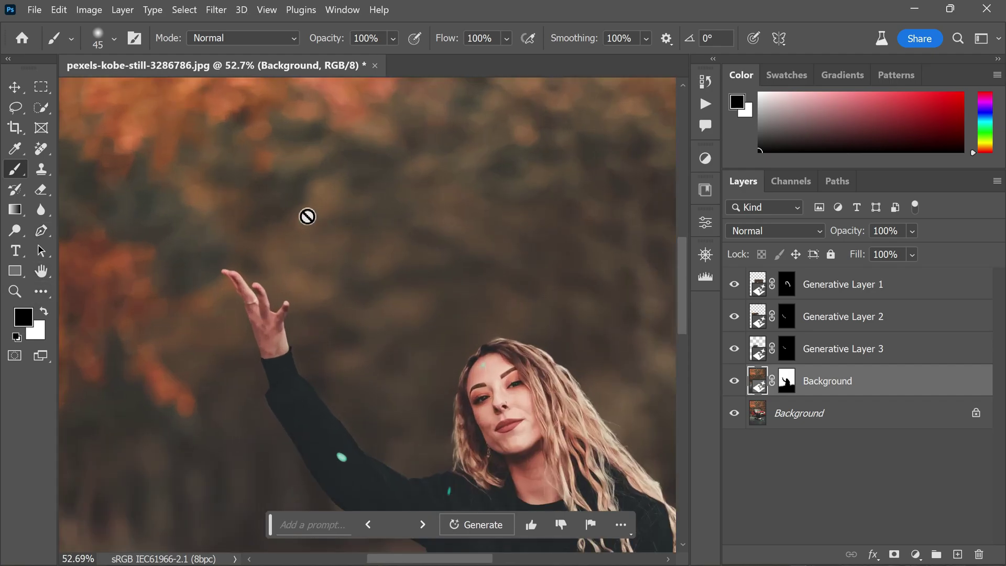
click(787, 385)
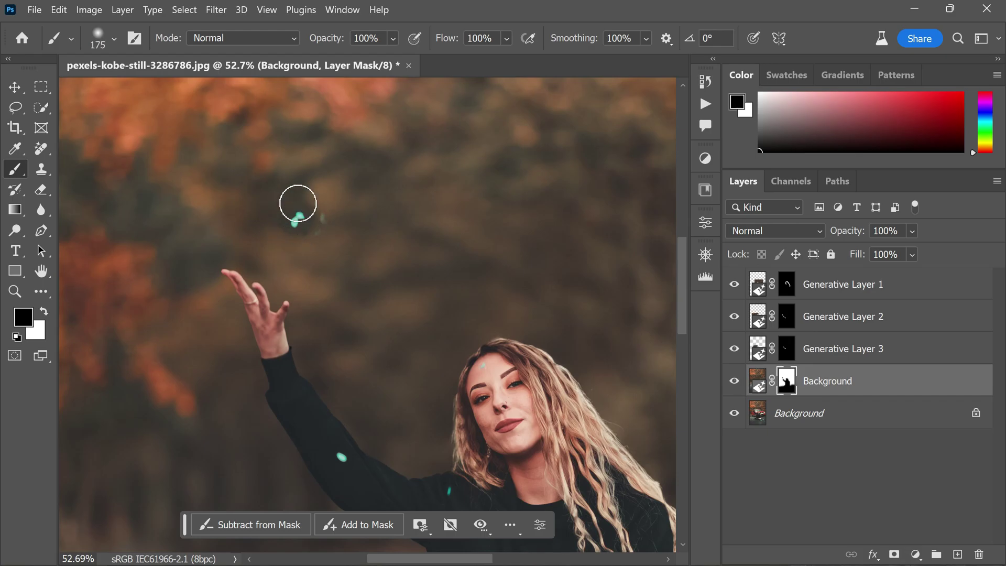
mouse_move(298, 204)
mouse_down()
mouse_move(337, 217)
mouse_move(316, 228)
mouse_move(325, 196)
mouse_move(353, 199)
mouse_move(365, 220)
mouse_move(353, 199)
mouse_move(374, 218)
mouse_move(380, 190)
mouse_move(345, 239)
mouse_move(290, 250)
mouse_move(310, 267)
mouse_move(333, 252)
mouse_move(319, 255)
mouse_move(340, 260)
mouse_move(322, 272)
mouse_move(374, 254)
mouse_move(407, 215)
mouse_move(395, 204)
mouse_move(395, 225)
mouse_move(421, 231)
mouse_move(406, 245)
mouse_move(441, 249)
mouse_move(424, 242)
mouse_move(447, 236)
mouse_up()
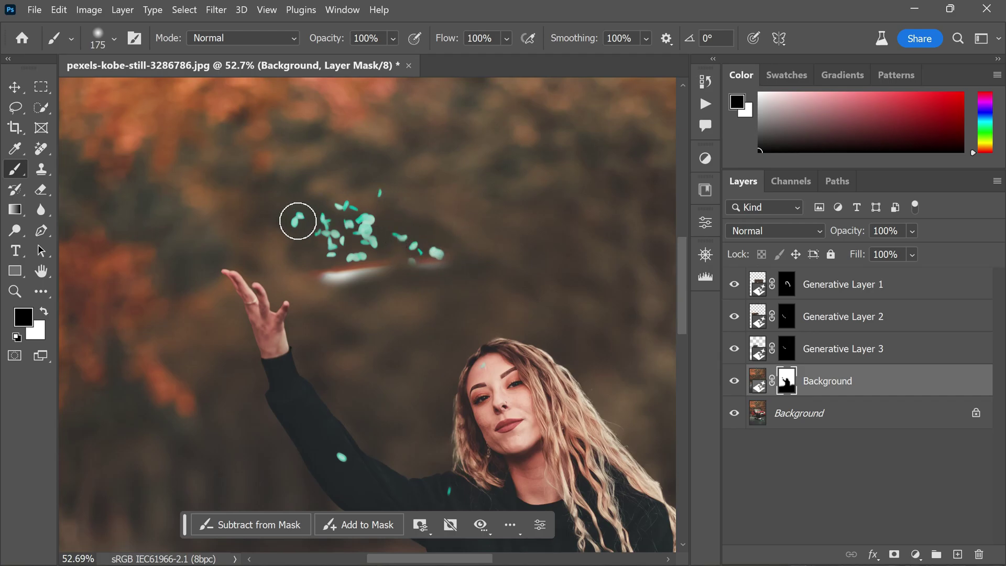
Step: With a smaller white brush, paint out the red-and-white streak beneath the particles
scroll(414, 313, up, 5)
key(bracketleft)
key(bracketleft)
key(bracketleft)
key(bracketleft)
key(bracketleft)
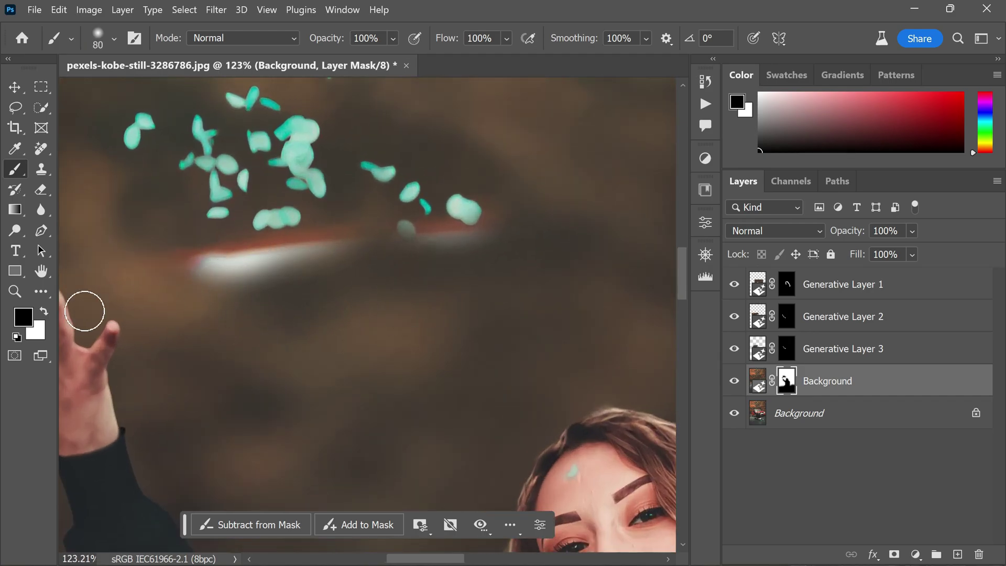
key(x)
mouse_move(209, 300)
mouse_down()
mouse_move(218, 260)
mouse_move(220, 274)
mouse_move(159, 258)
mouse_move(321, 236)
mouse_move(270, 288)
mouse_up()
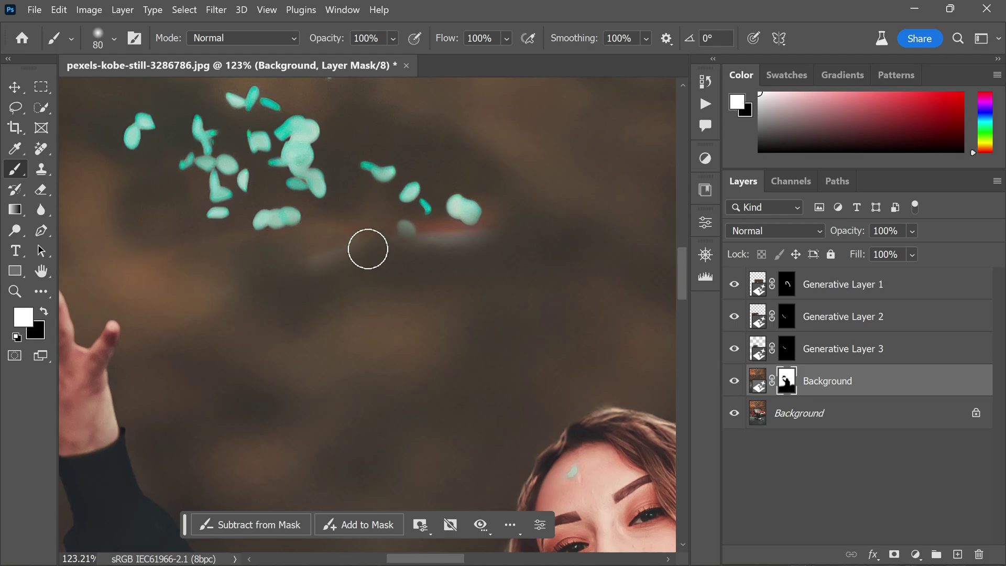
mouse_move(367, 249)
mouse_down()
mouse_move(511, 240)
mouse_move(481, 236)
mouse_move(454, 219)
mouse_move(461, 195)
mouse_up()
scroll(478, 221, down, 6)
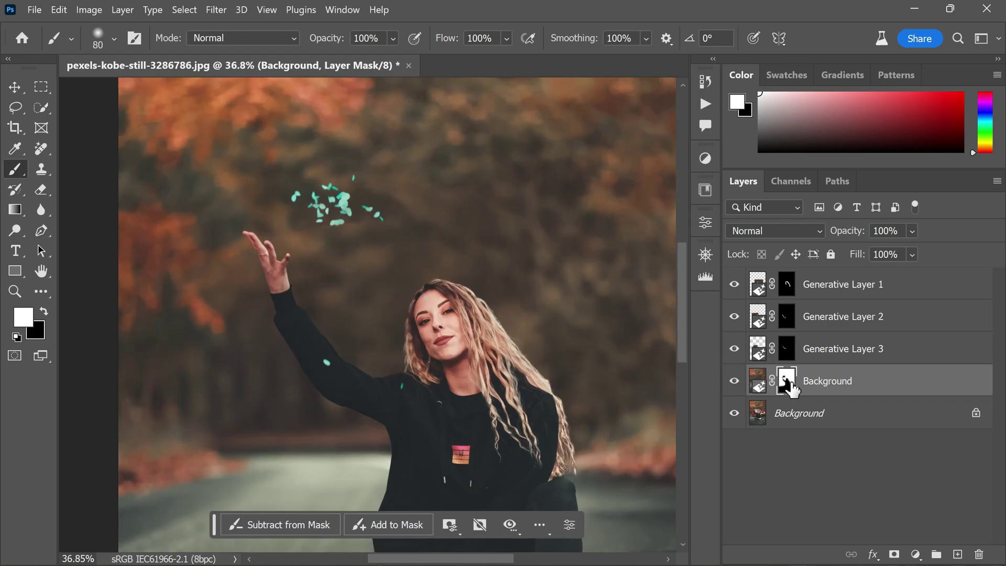
Step: Show only the original photo and lasso a freehand area between the raised hand and the face
alt+click(734, 413)
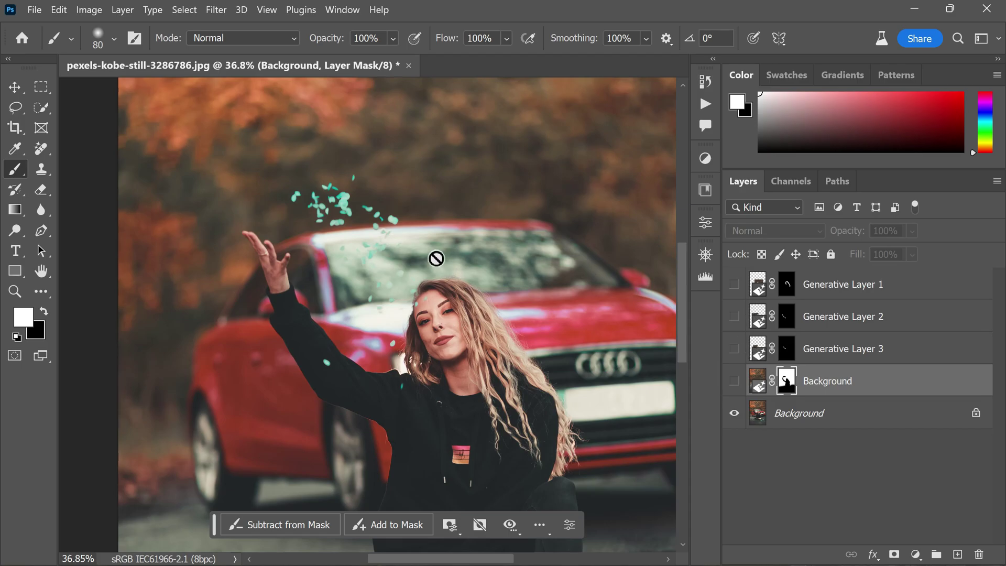
click(15, 108)
scroll(388, 235, up, 3)
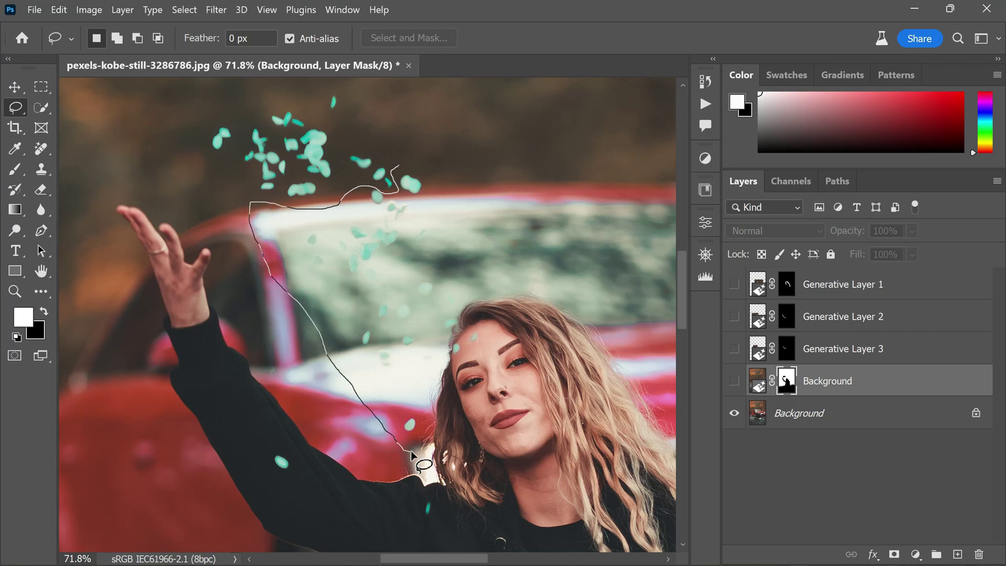
drag(461, 353, 431, 225)
drag(426, 180, 407, 168)
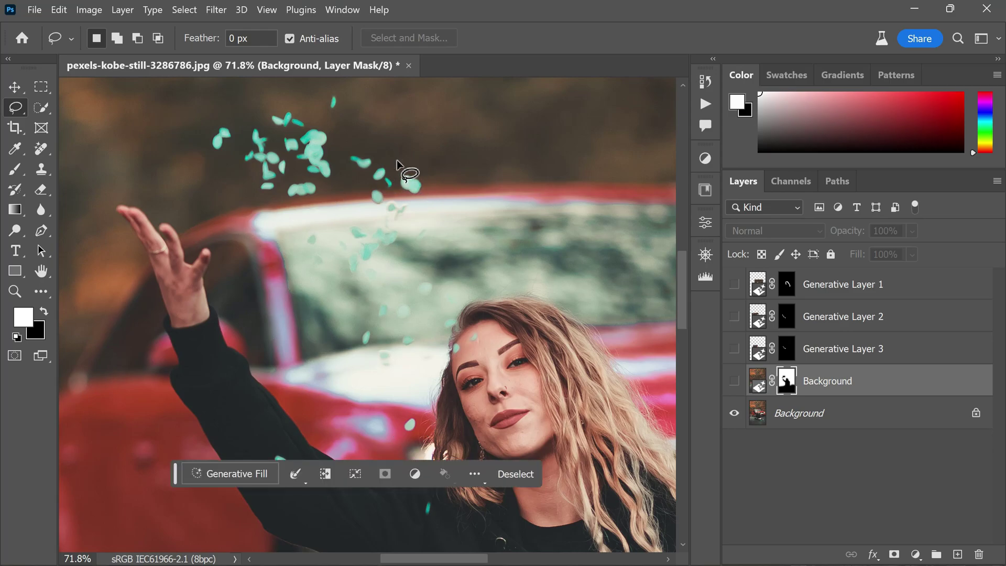
Step: Make the masked Background and Generative Layers 3, 2 and 1 visible again, with Generative Layer 1 active
click(735, 381)
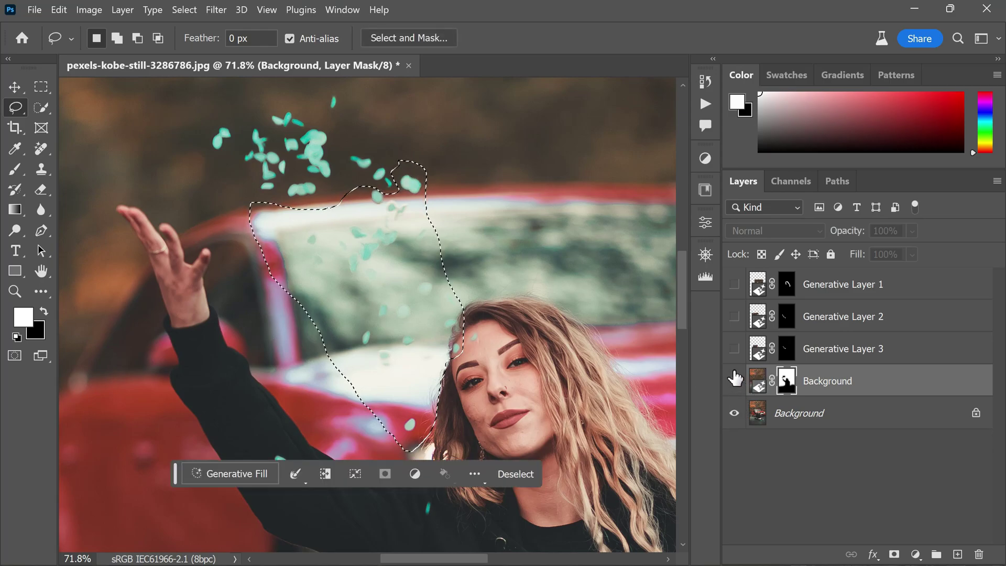
click(735, 349)
click(734, 317)
click(734, 284)
click(826, 294)
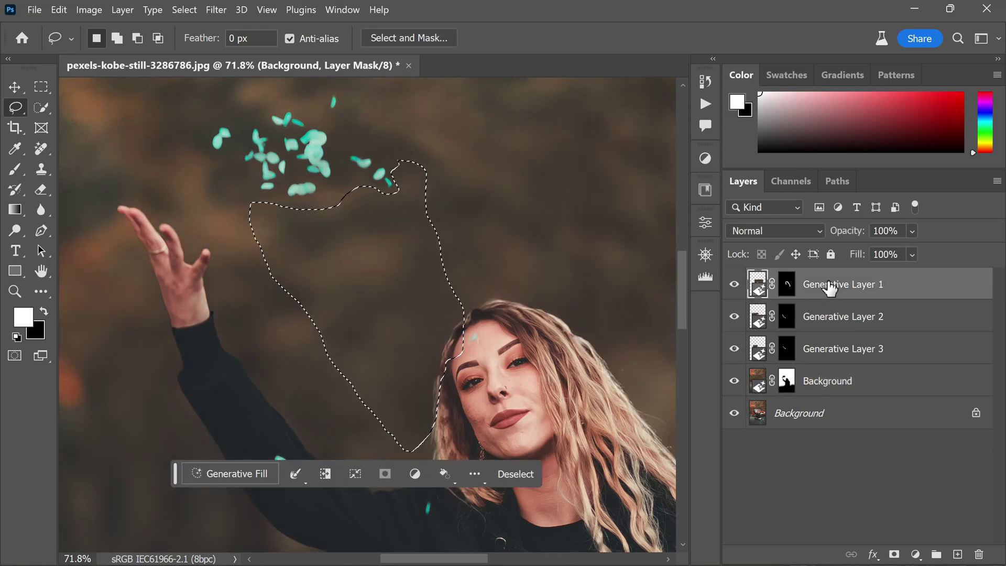
Step: Fill the selection with Generative Fill using the prompt 'sky blue particles'
key(x)
scroll(205, 259, down, 5)
scroll(207, 283, up, 2)
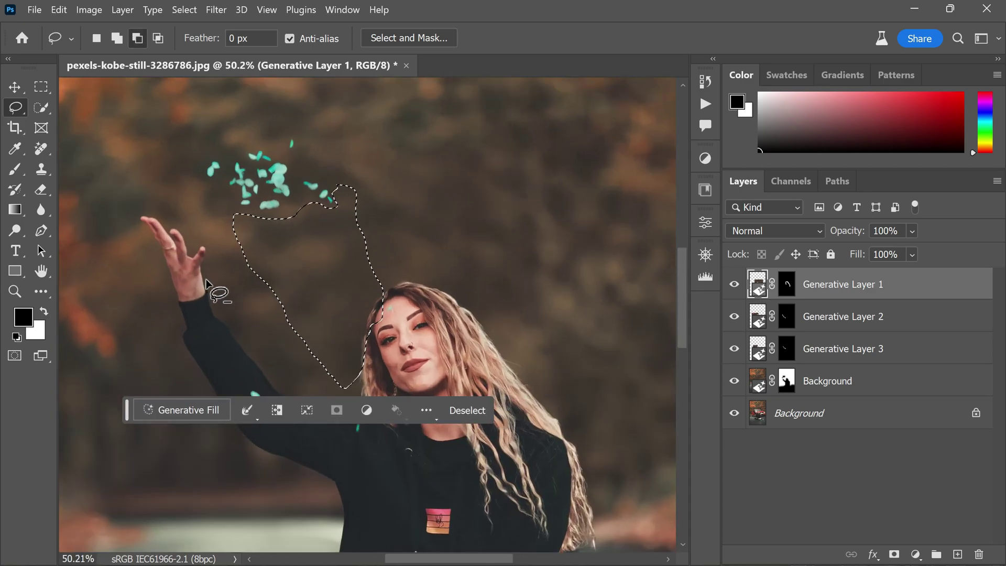
click(192, 412)
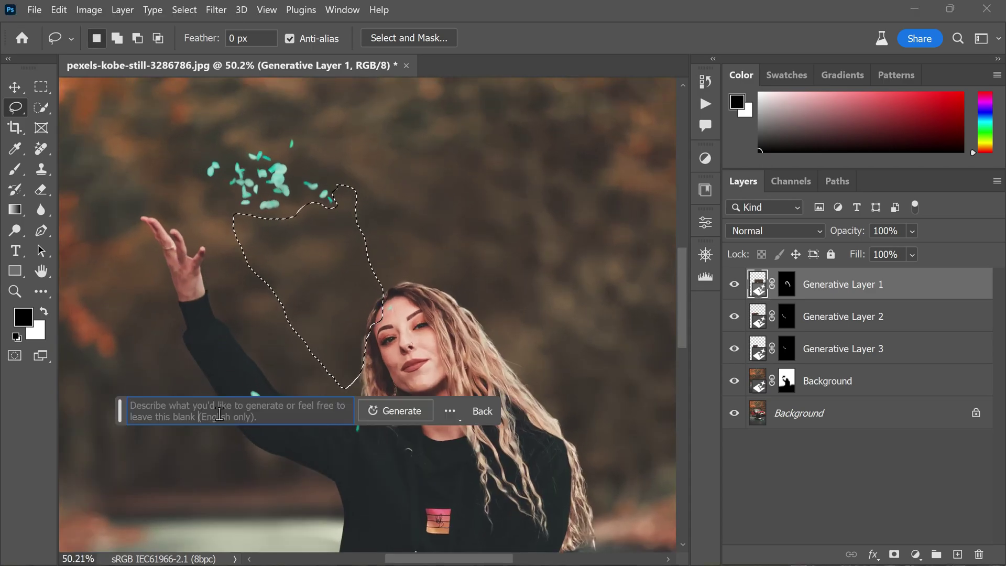
text(sk)
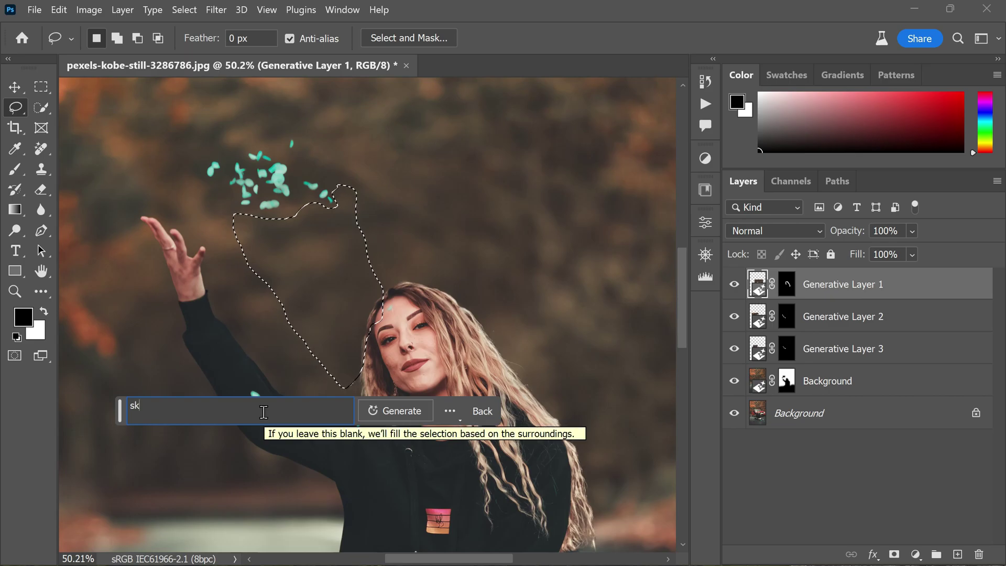
text(y blue particles)
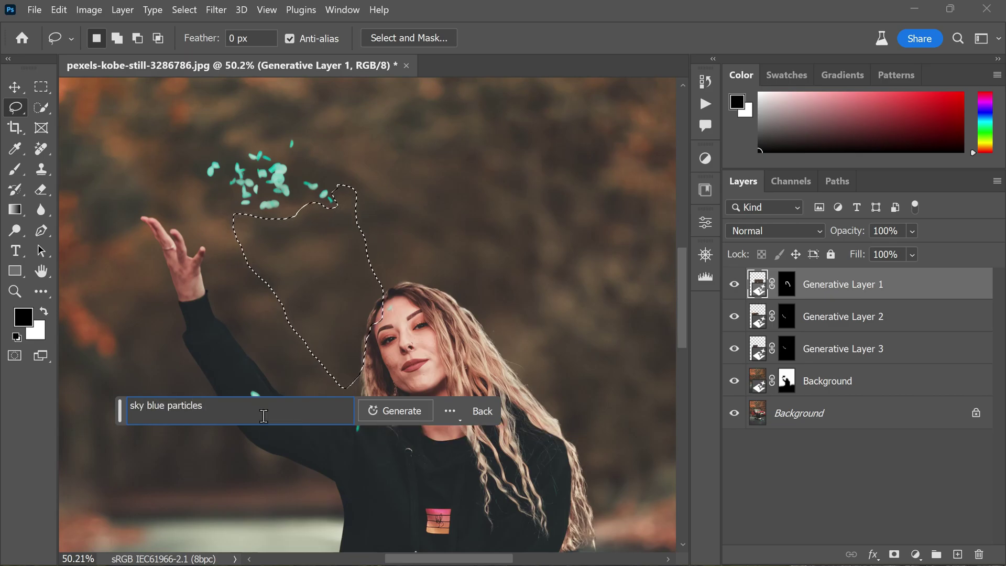
click(388, 410)
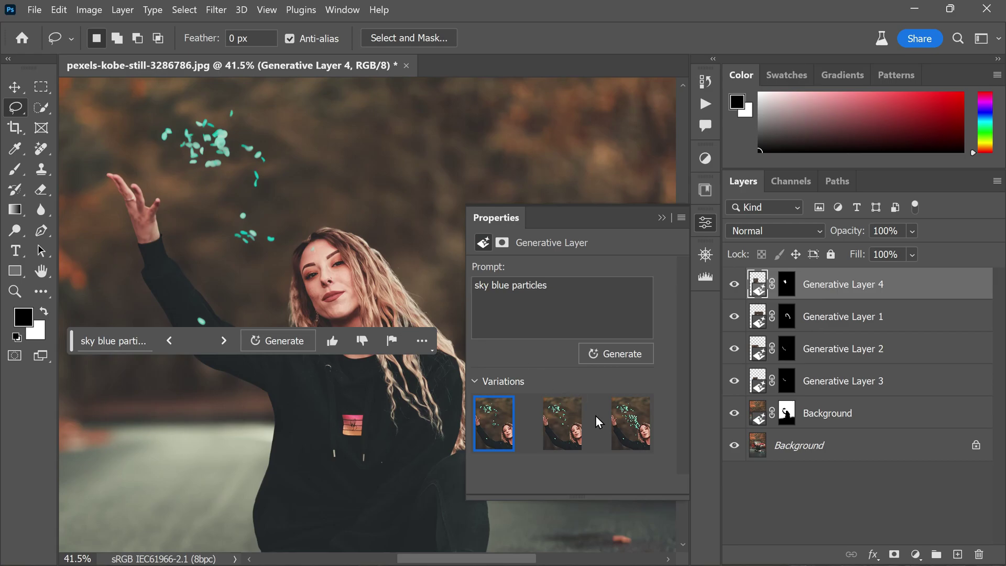
Step: Compare the particle variations with the whole image in view, trying the third and then the middle one
click(571, 417)
click(616, 432)
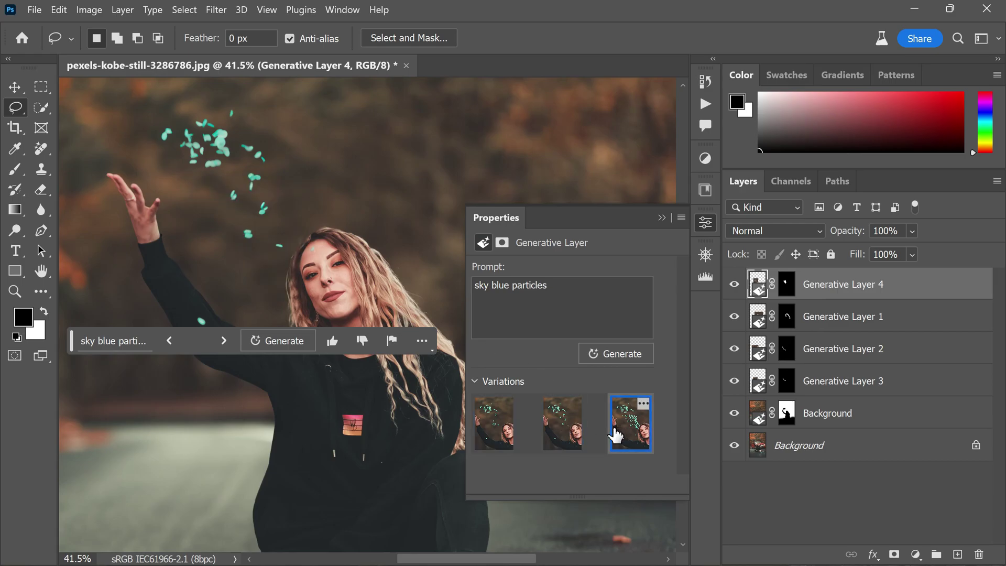
key(ctrl+0)
click(568, 431)
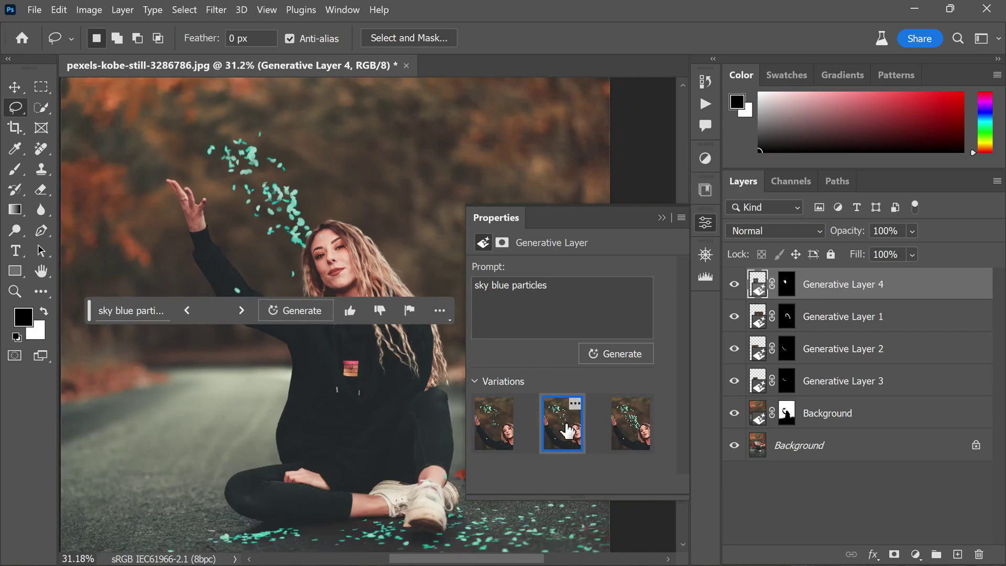
scroll(356, 202, down, 3)
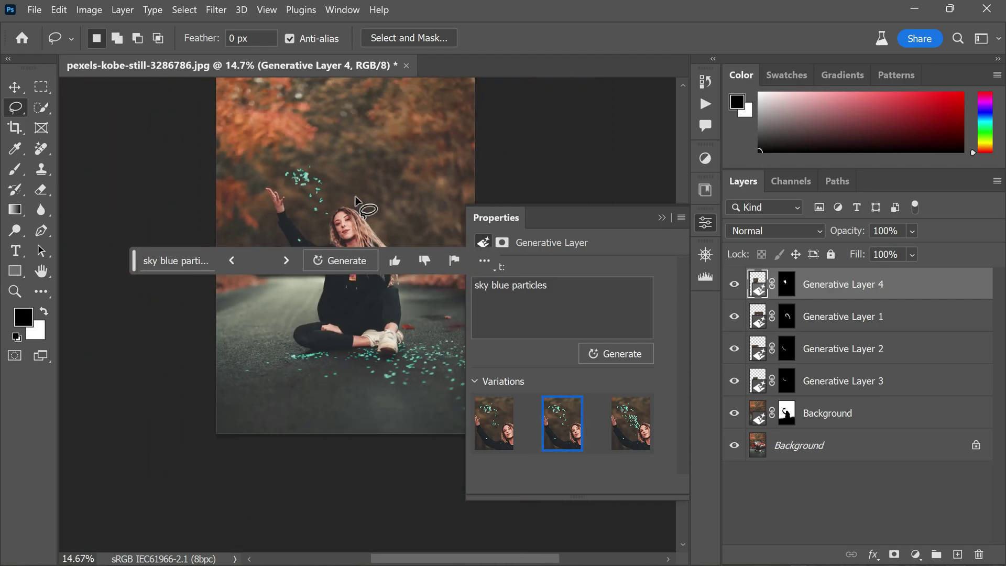
scroll(356, 199, up, 5)
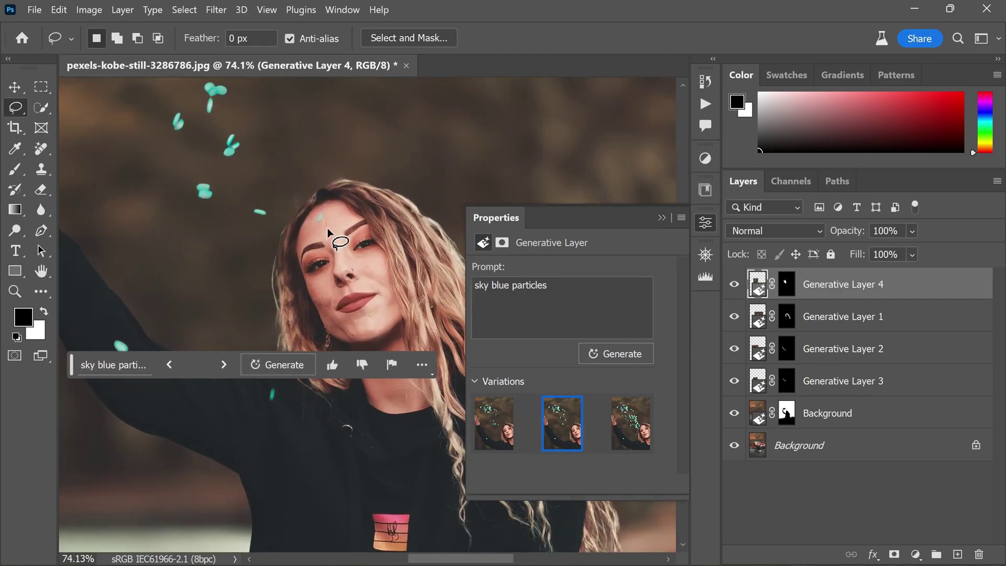
scroll(327, 228, down, 5)
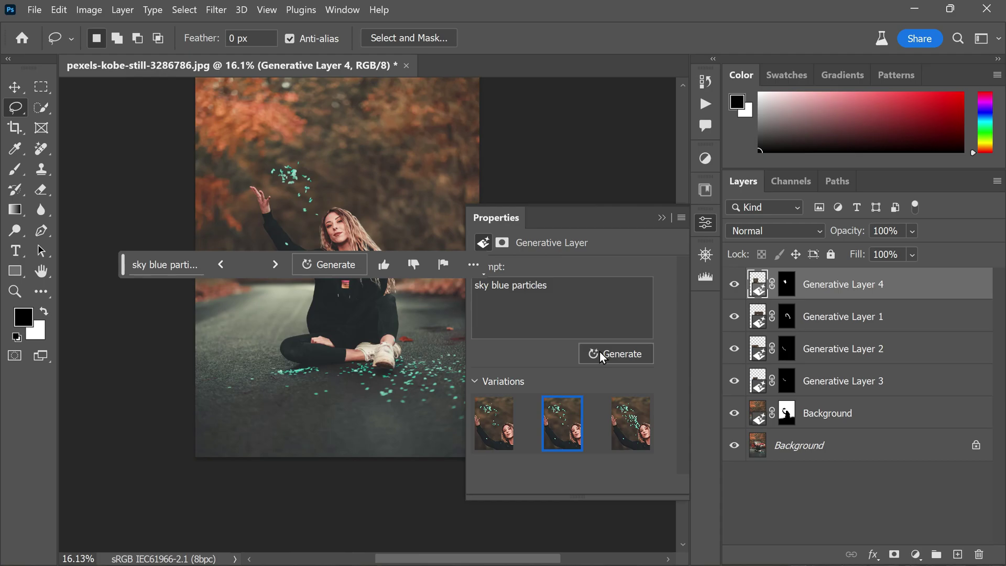
Step: Generate a fresh batch of particle variations, keep the third, and close the layer's properties
click(601, 354)
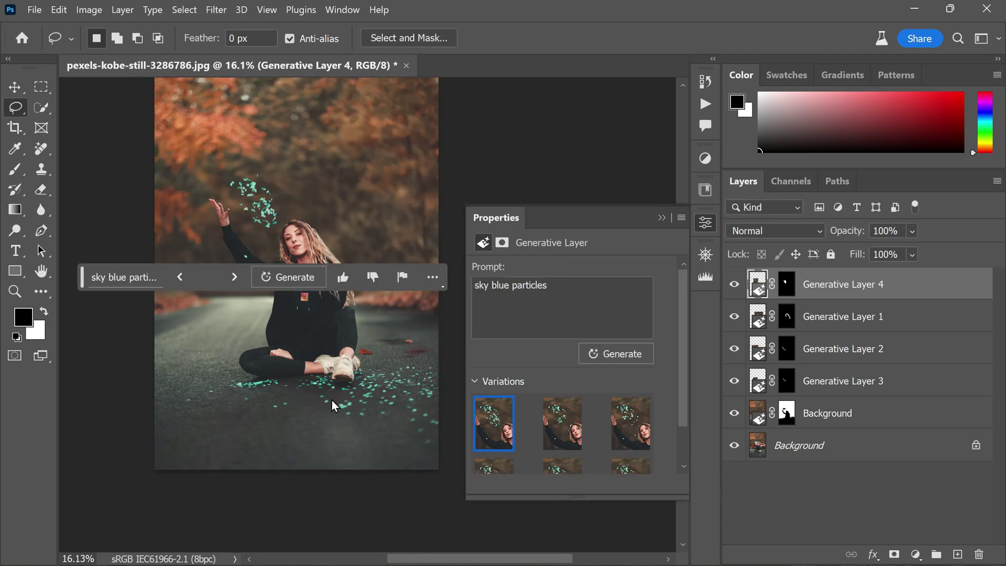
click(556, 437)
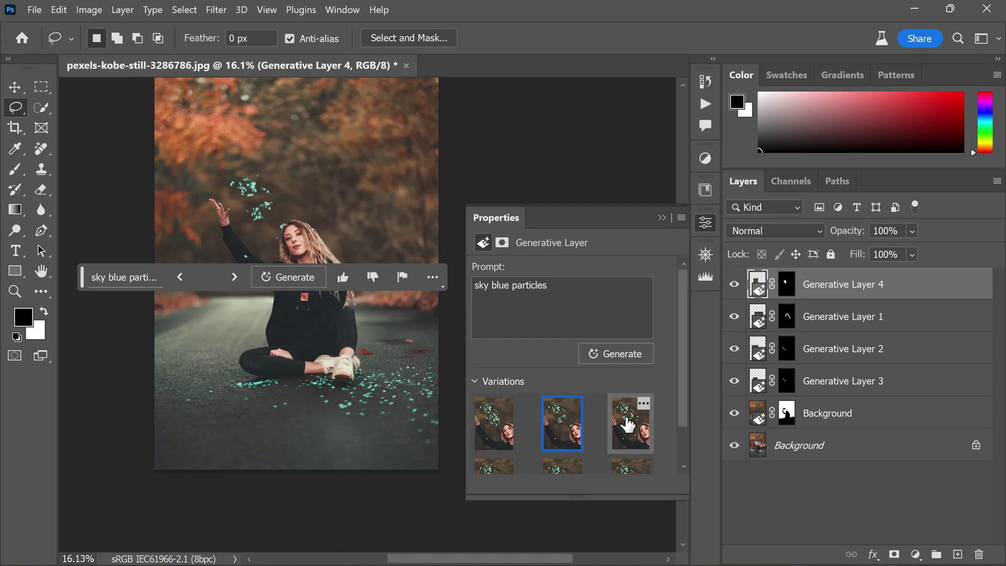
click(636, 441)
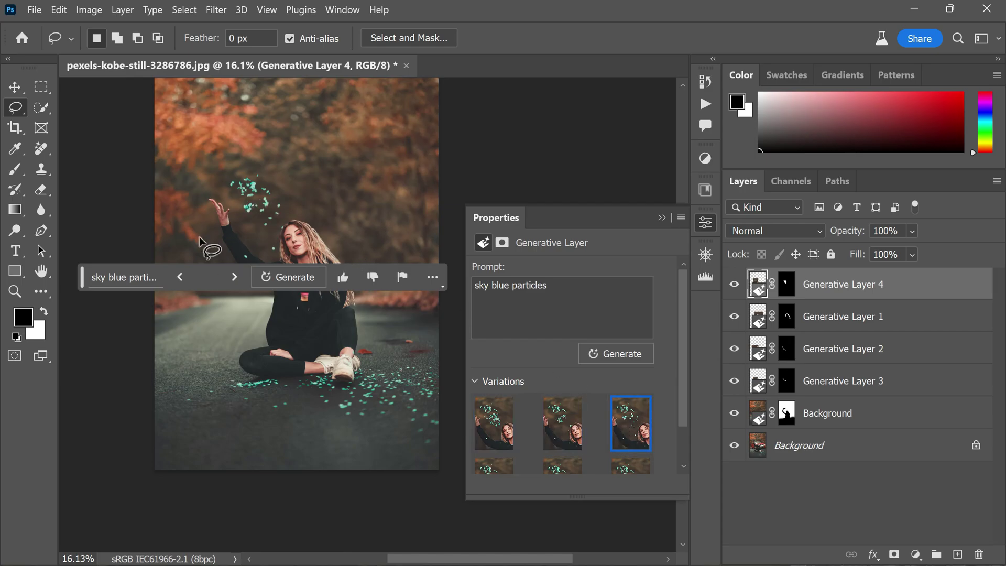
scroll(213, 205, up, 3)
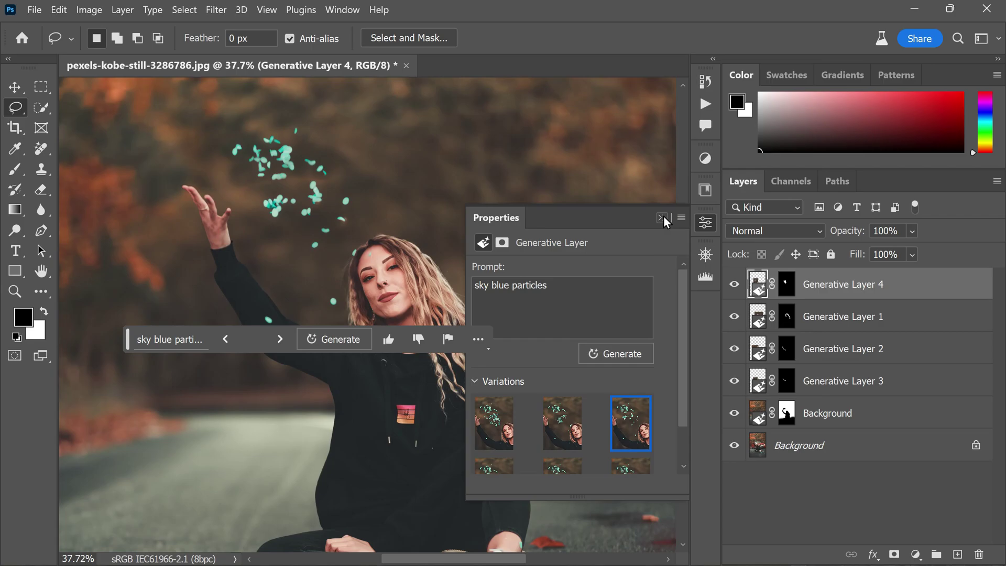
click(663, 218)
scroll(223, 346, down, 3)
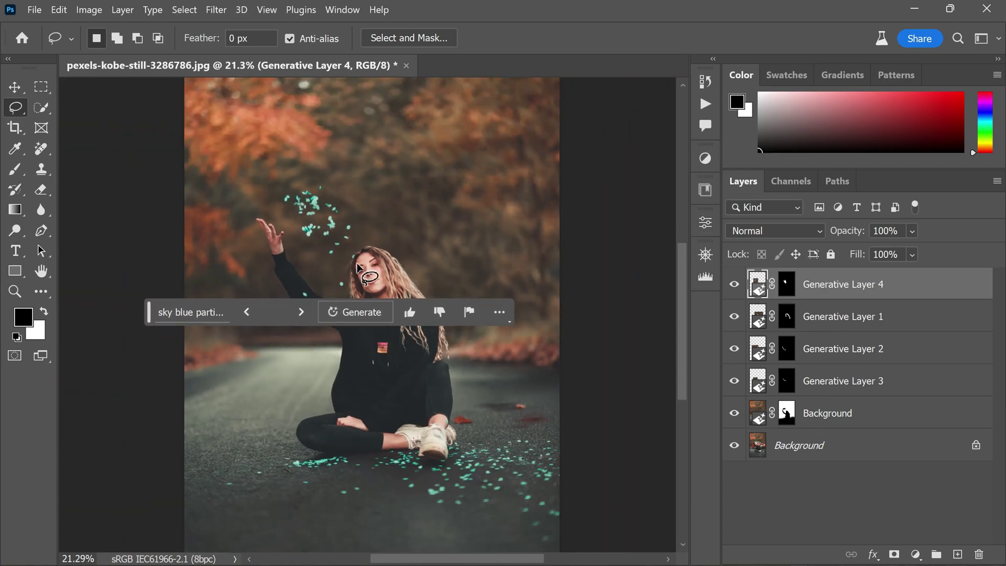
click(797, 455)
alt+click(734, 445)
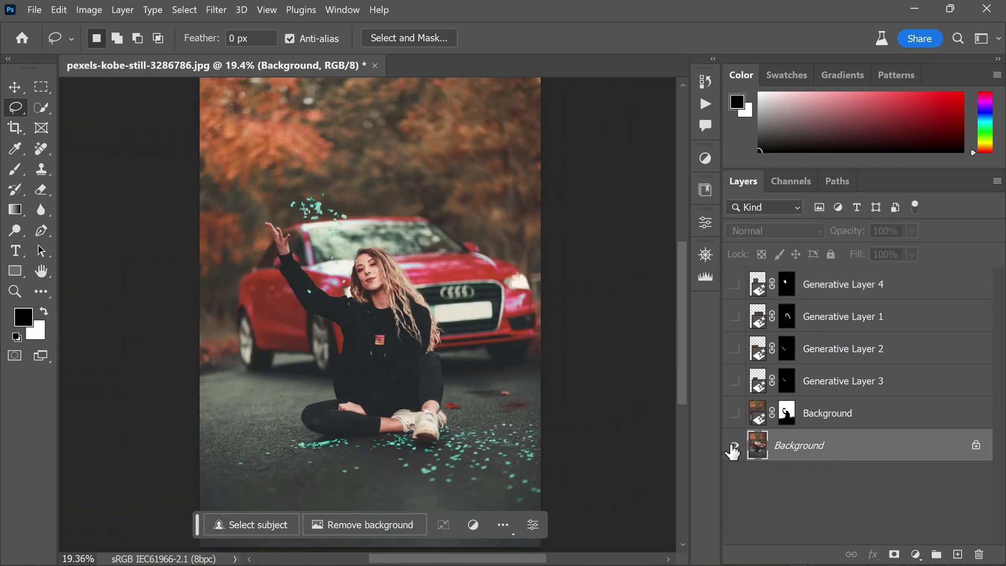
alt+click(734, 445)
alt+click(734, 445)
alt+click(734, 446)
alt+click(733, 446)
alt+click(734, 446)
alt+click(733, 446)
scroll(454, 217, down, 2)
scroll(475, 327, up, 2)
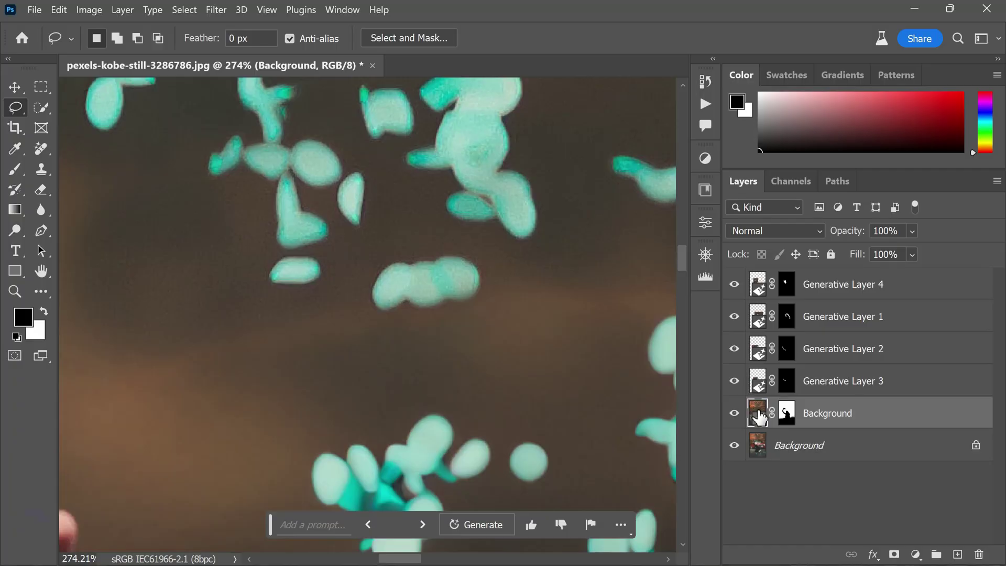
click(760, 287)
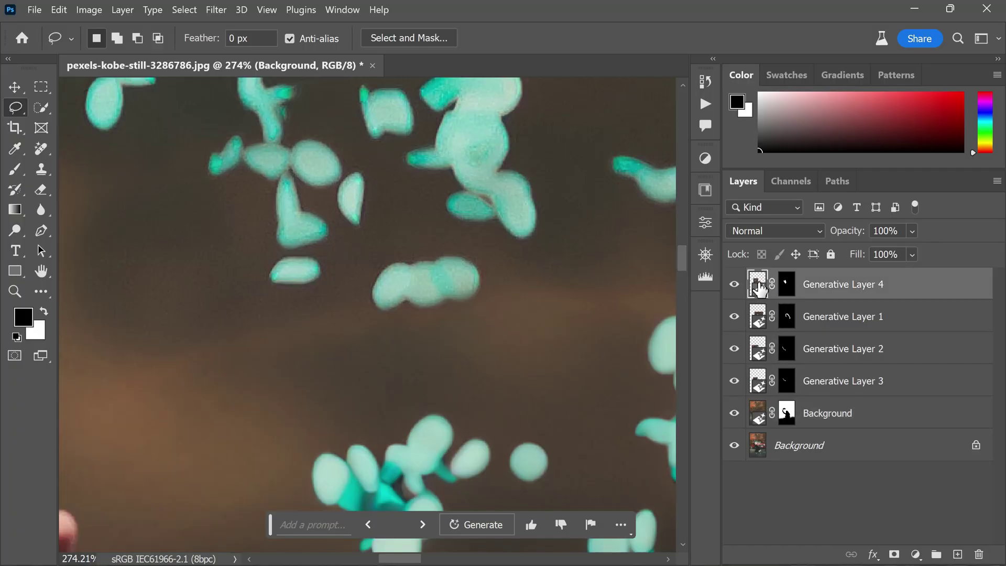
scroll(302, 243, down, 2)
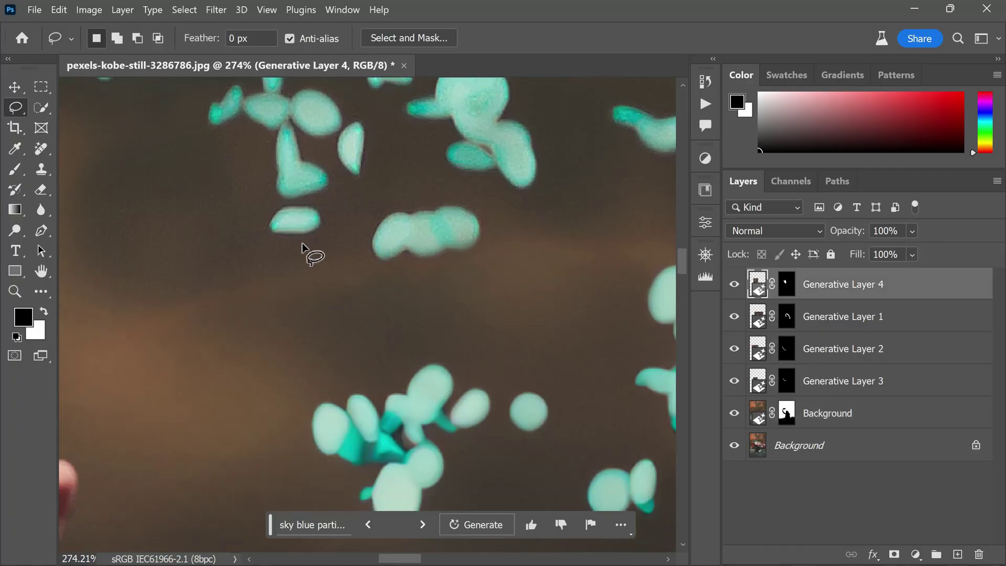
Step: Apply a Camera Raw Filter to Generative Layer 4 with Sharpening 75 and Noise Reduction 50
click(219, 11)
click(308, 114)
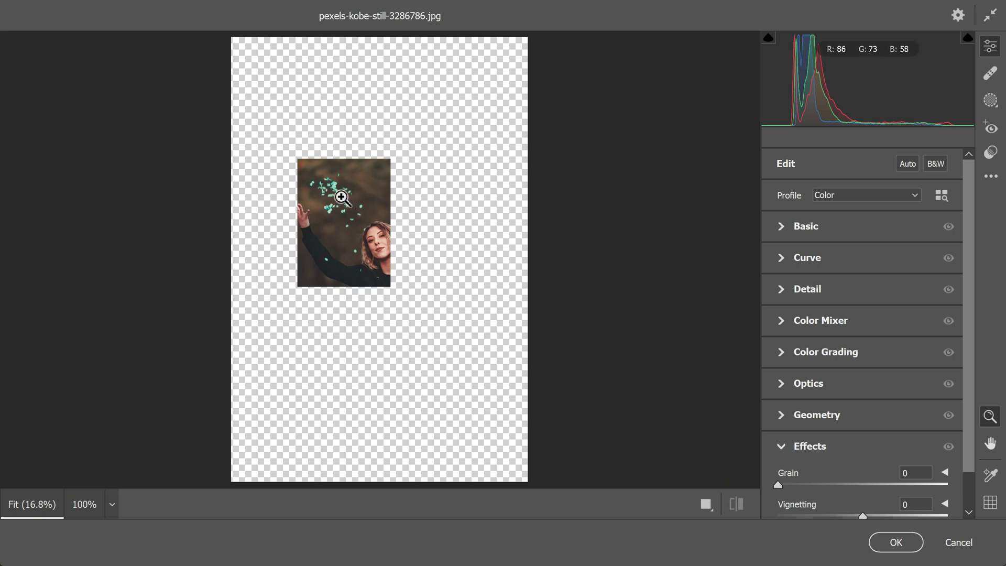
click(341, 197)
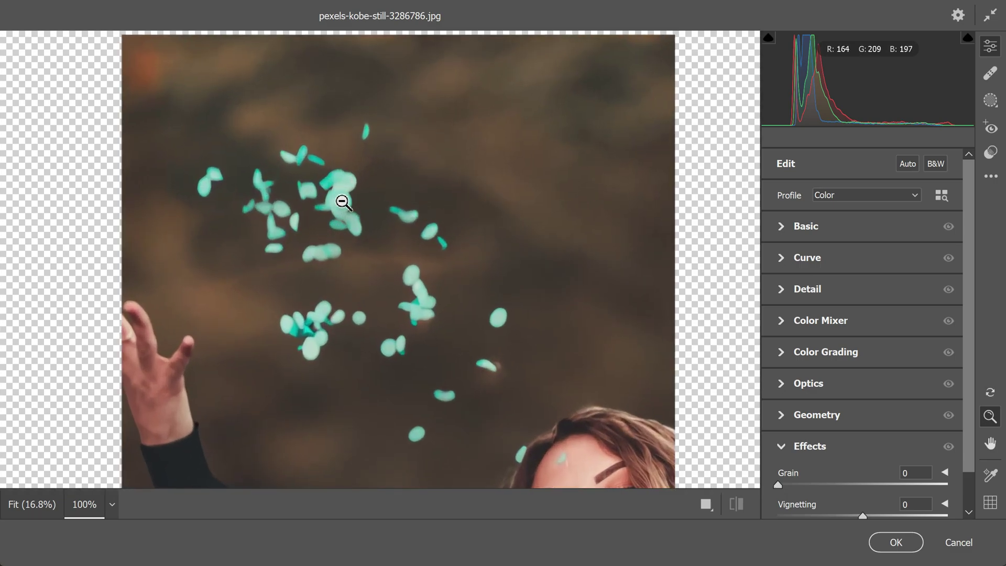
click(785, 287)
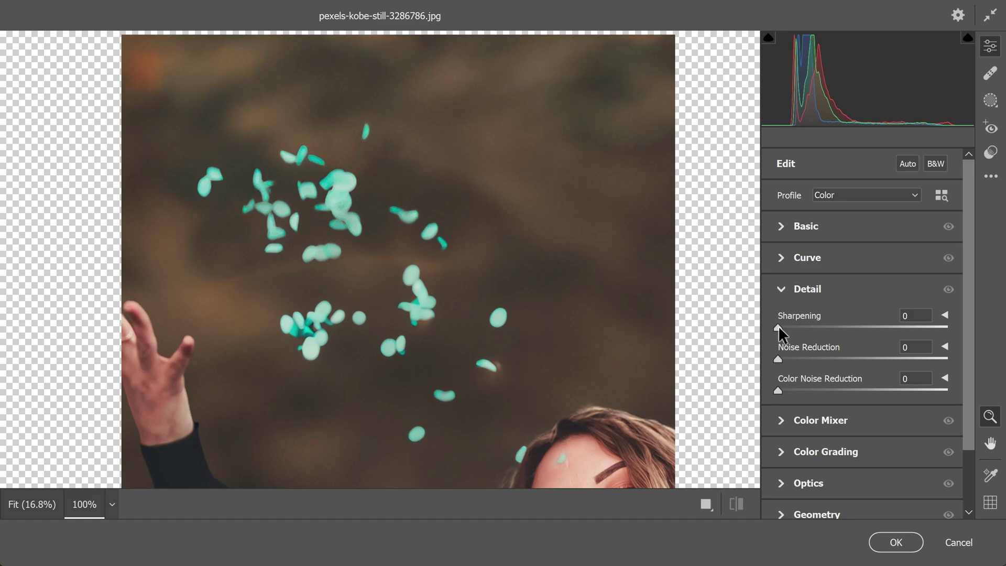
drag(779, 328, 868, 342)
drag(852, 362, 859, 363)
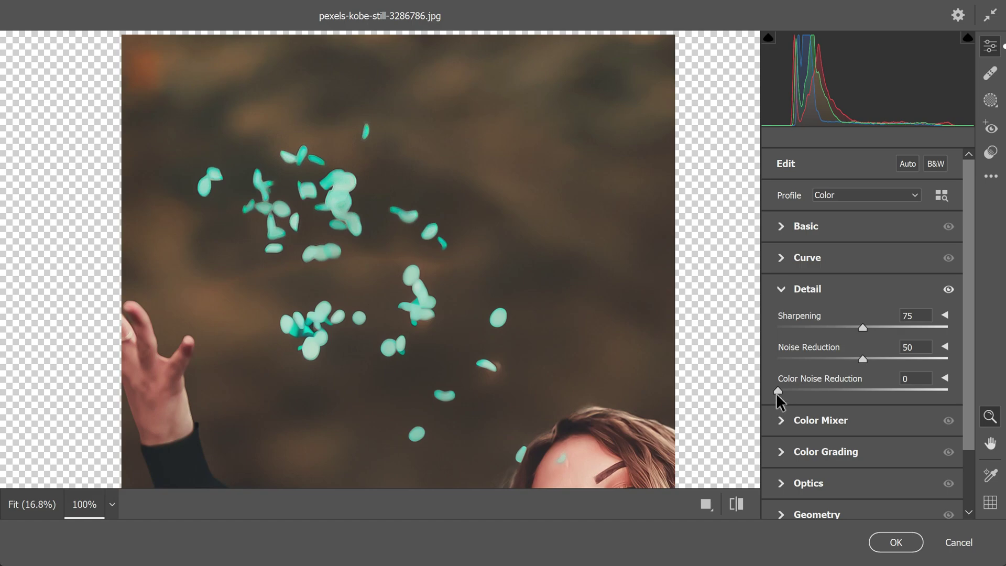
drag(778, 390, 862, 392)
click(780, 287)
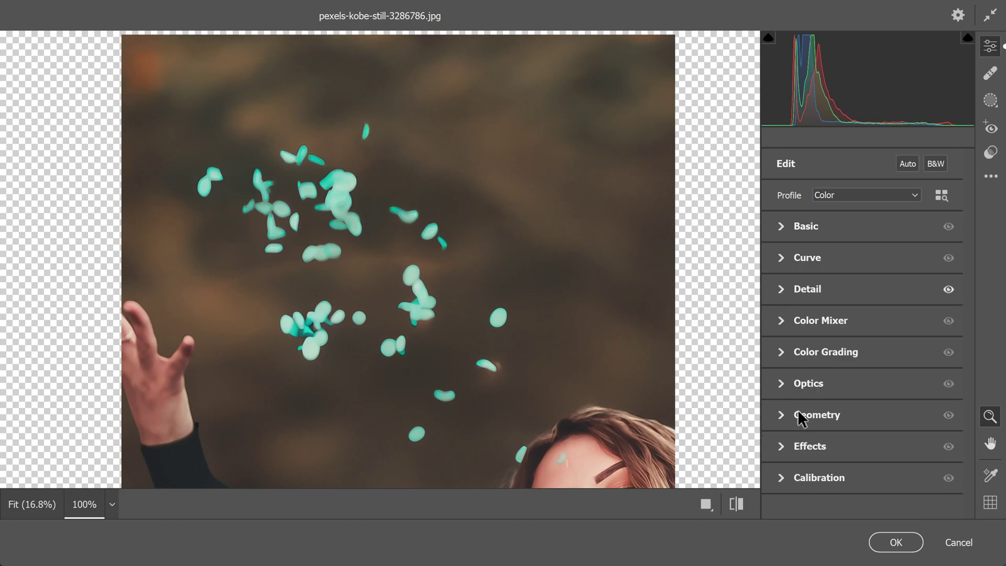
Step: Add Grain of 10 under Effects and apply the Camera Raw settings
click(781, 446)
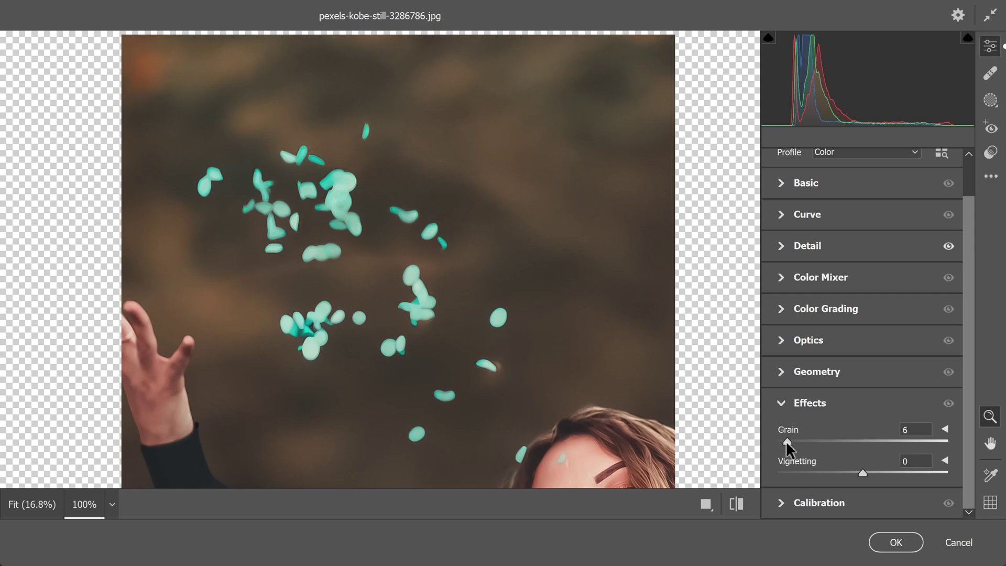
drag(786, 442, 794, 441)
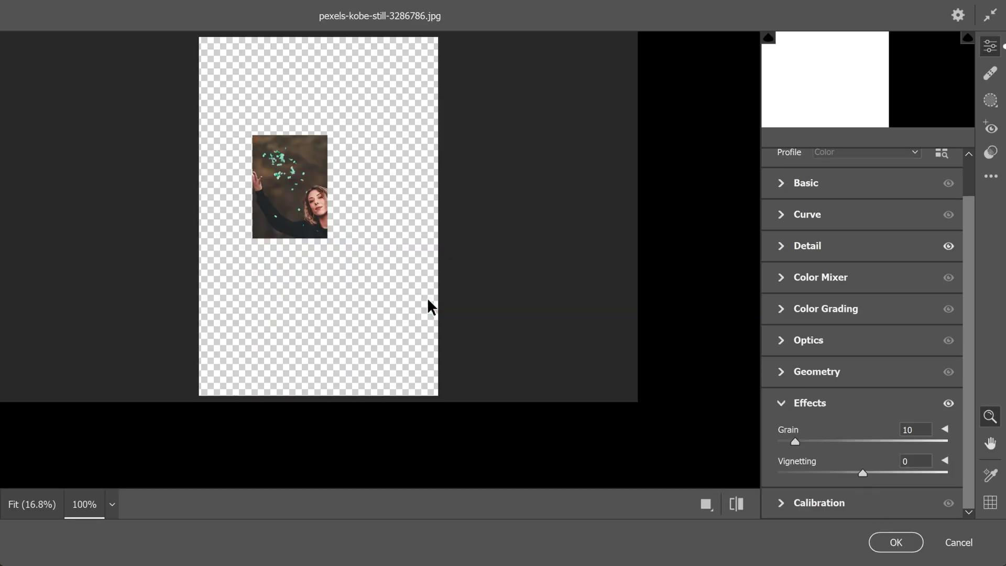
key(Return)
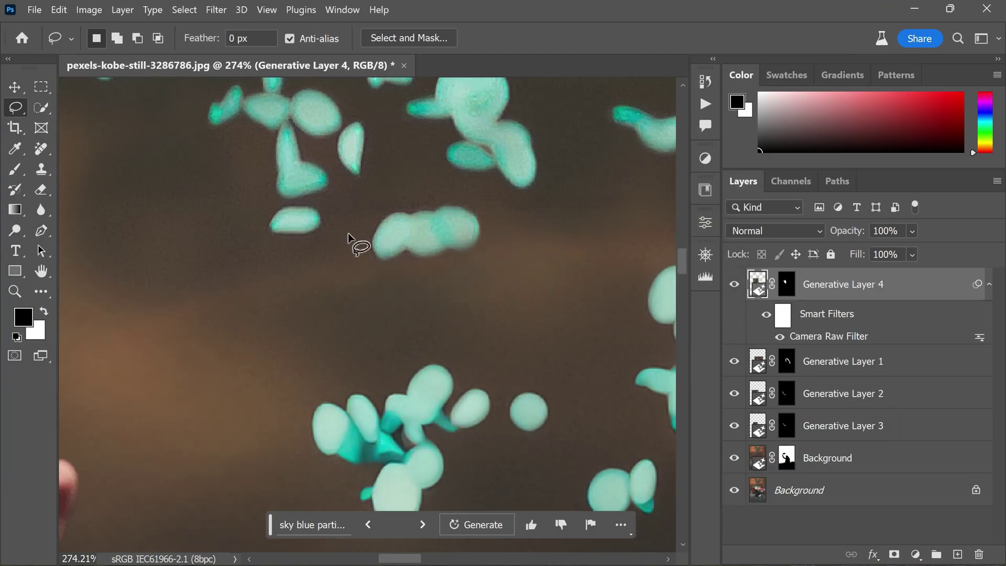
Step: Copy Generative Layer 4's Camera Raw smart filter onto Generative Layers 1–3 and the masked Background
scroll(366, 204, down, 5)
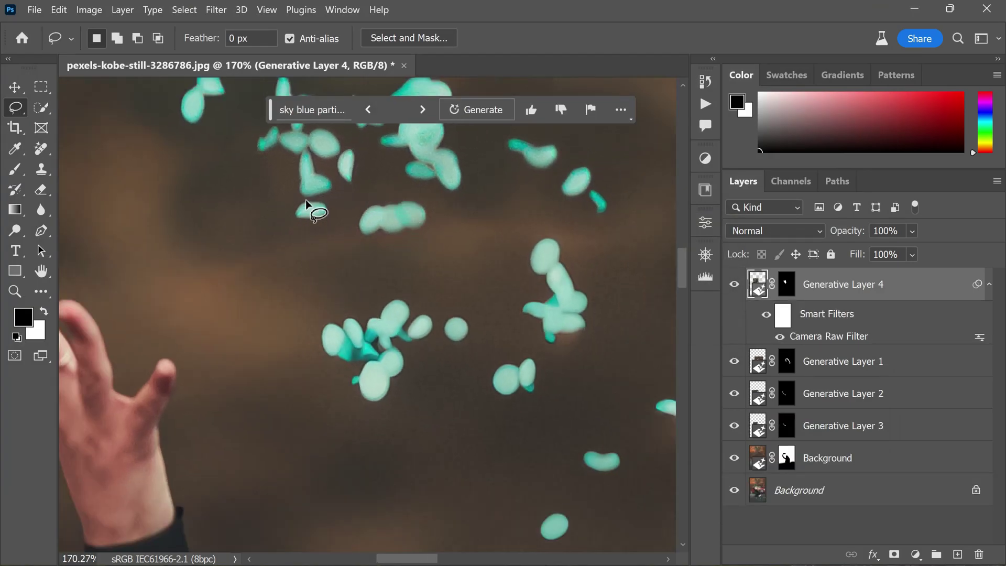
scroll(325, 220, up, 5)
scroll(444, 234, down, 3)
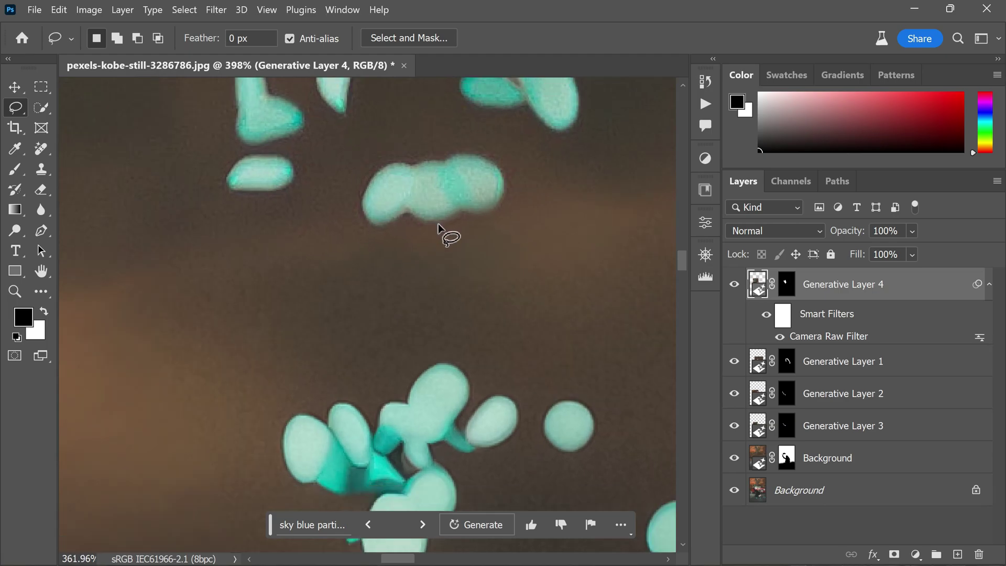
scroll(398, 226, down, 2)
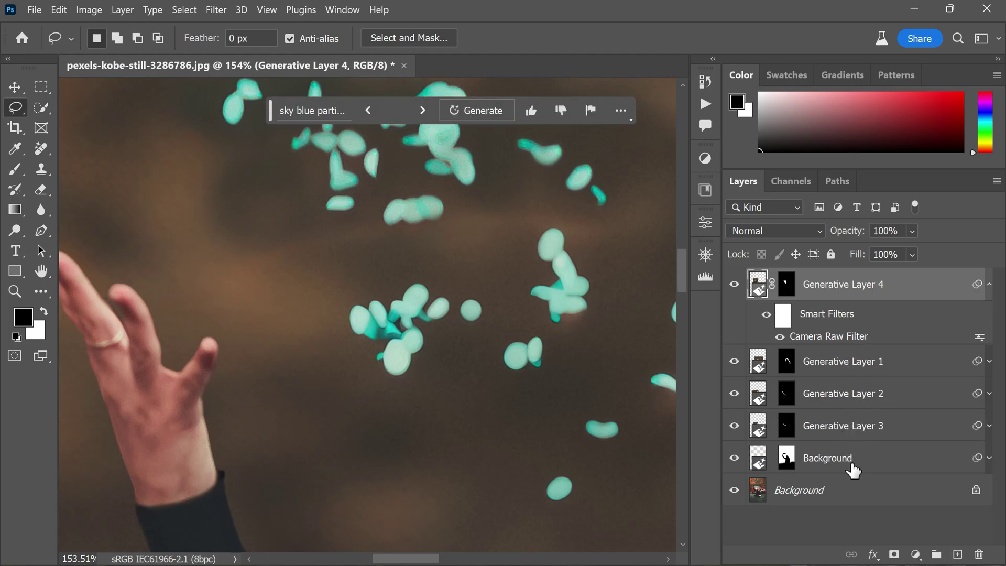
scroll(292, 285, down, 5)
scroll(292, 251, down, 3)
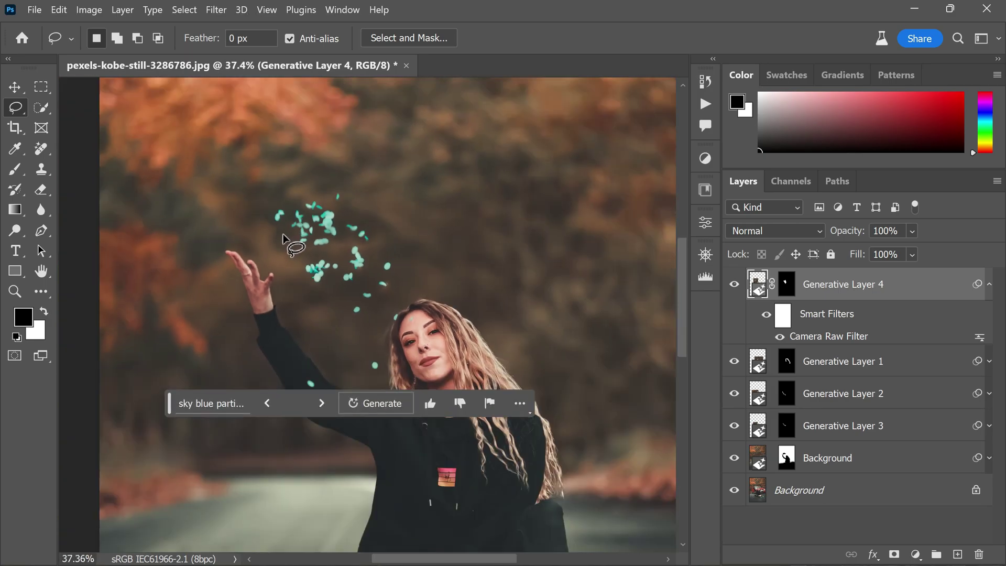
scroll(386, 210, up, 8)
scroll(430, 231, up, 2)
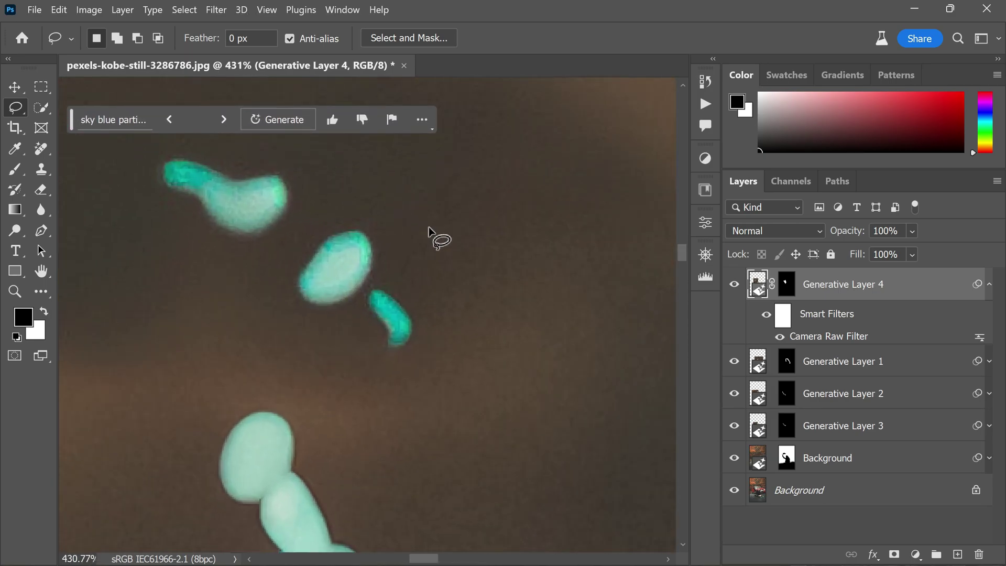
scroll(433, 234, down, 7)
scroll(279, 238, down, 8)
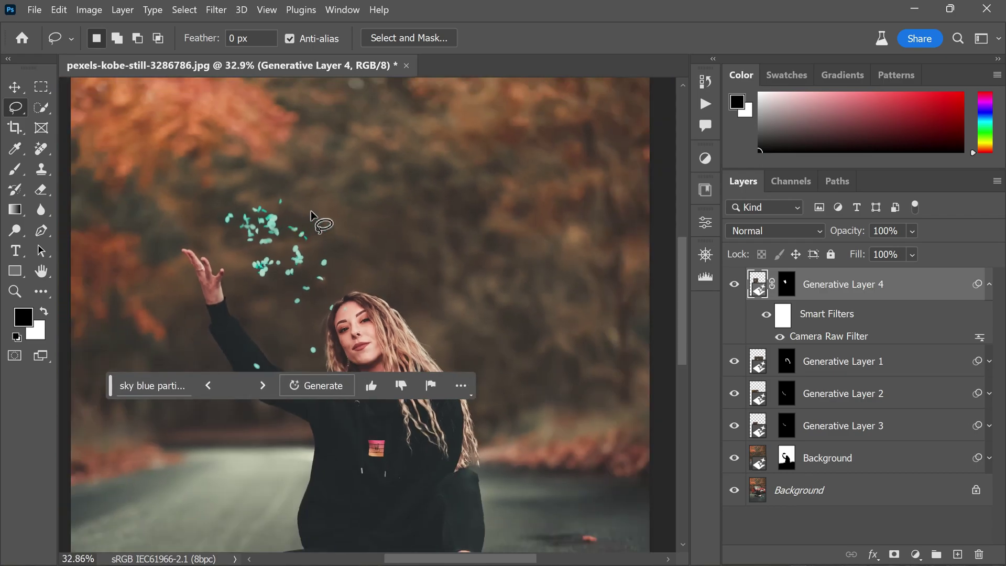
scroll(404, 238, up, 1)
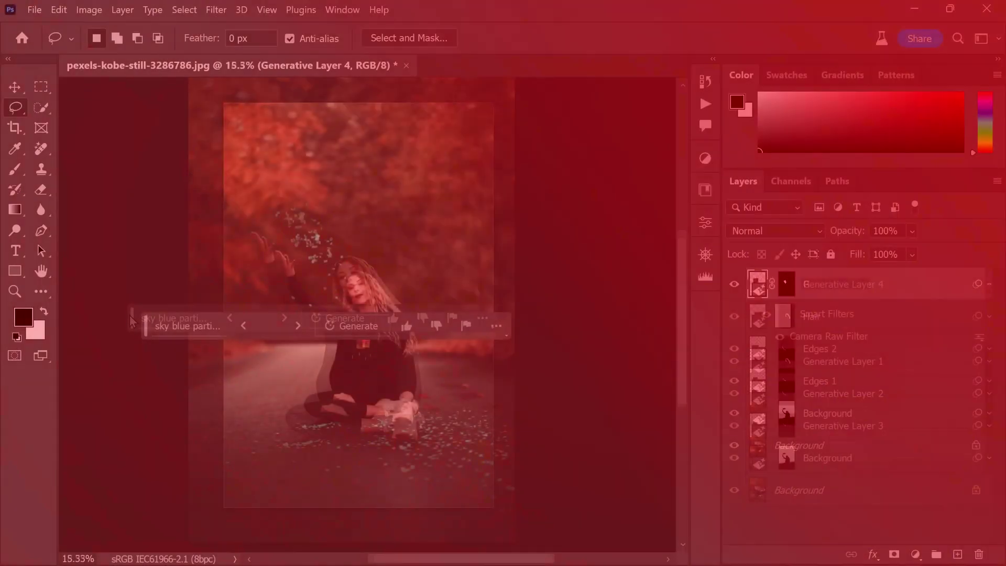
Step: Finish renaming the top generative layer to 'Particles' and deselect all layers
text(ticle)
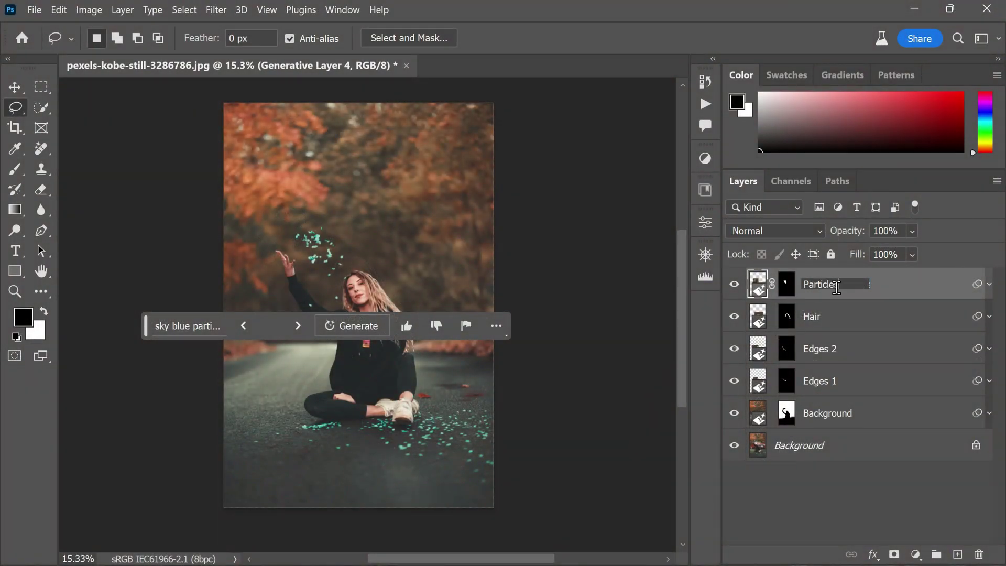
text(s)
key(Return)
click(813, 497)
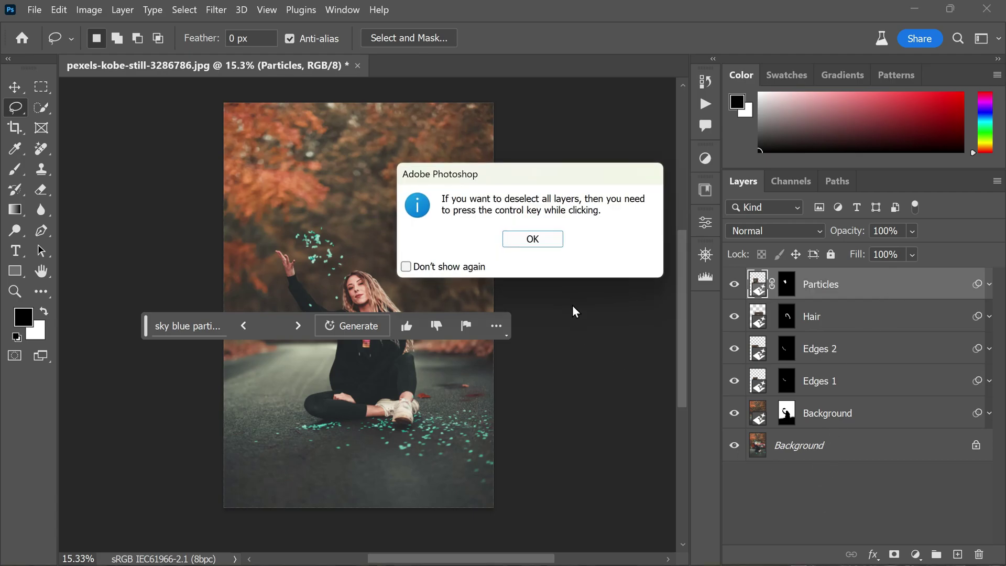
click(548, 242)
Step: Turn off the Contextual Task Bar from the Window menu and deselect all layers
click(342, 10)
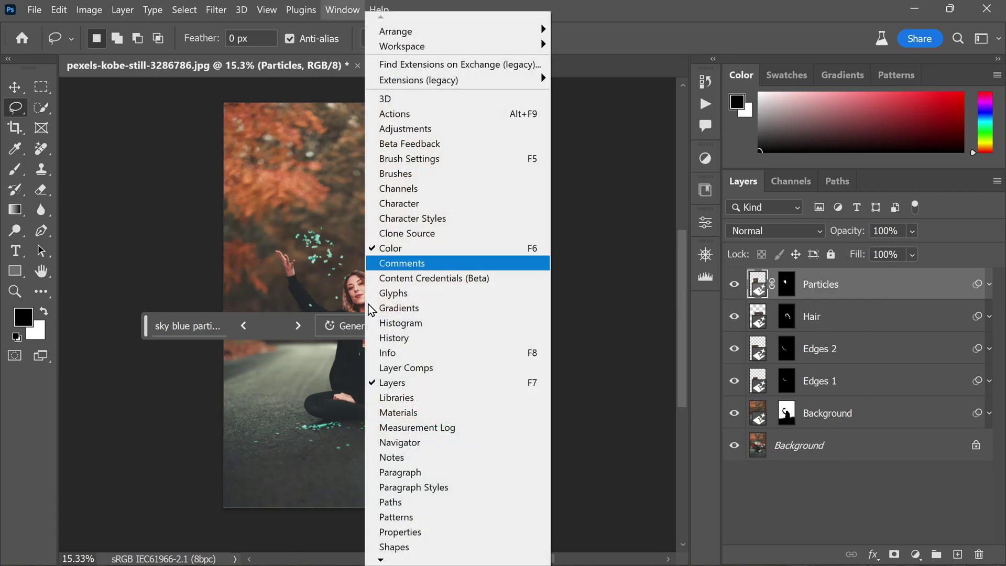
mouse_move(391, 561)
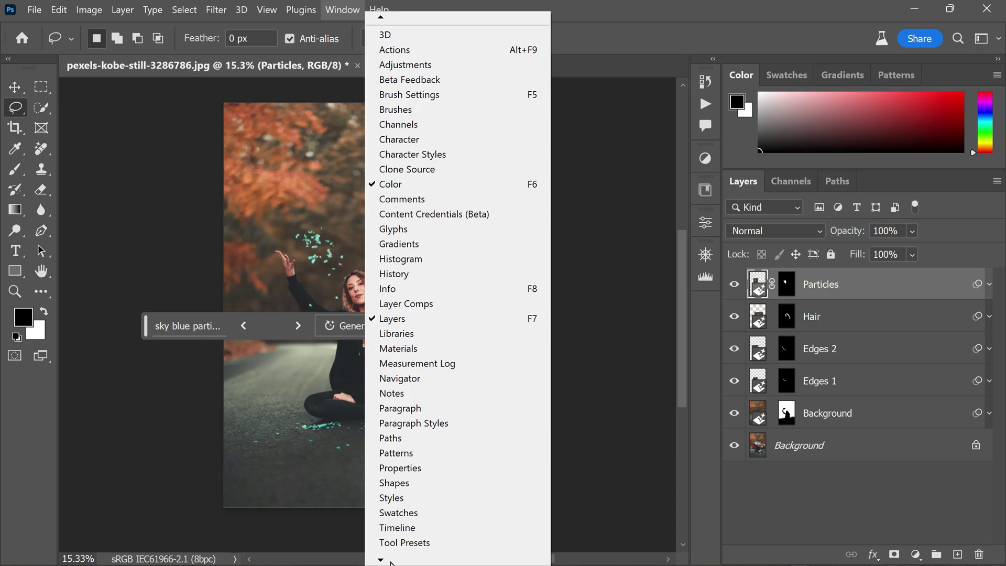
click(398, 525)
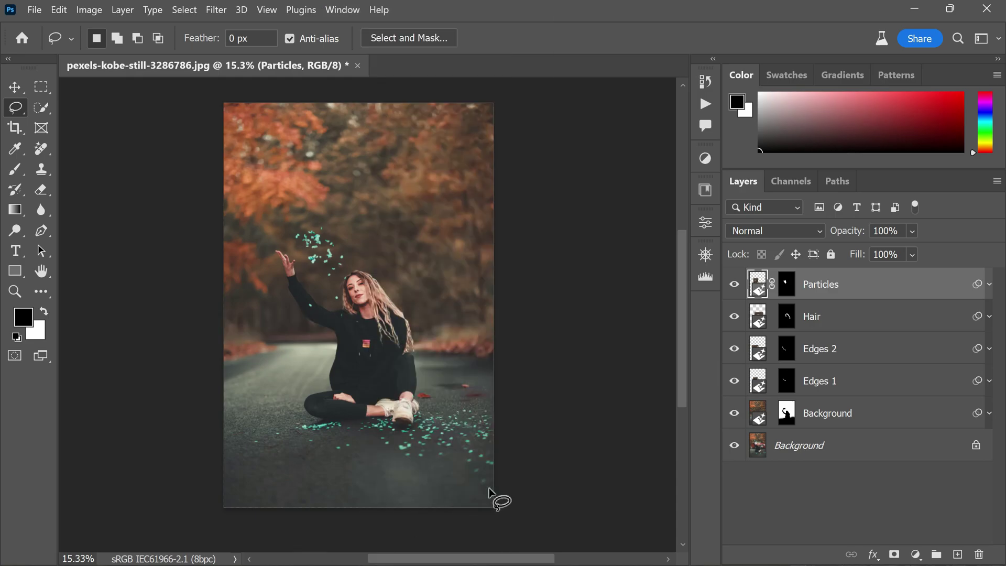
click(763, 504)
key(Return)
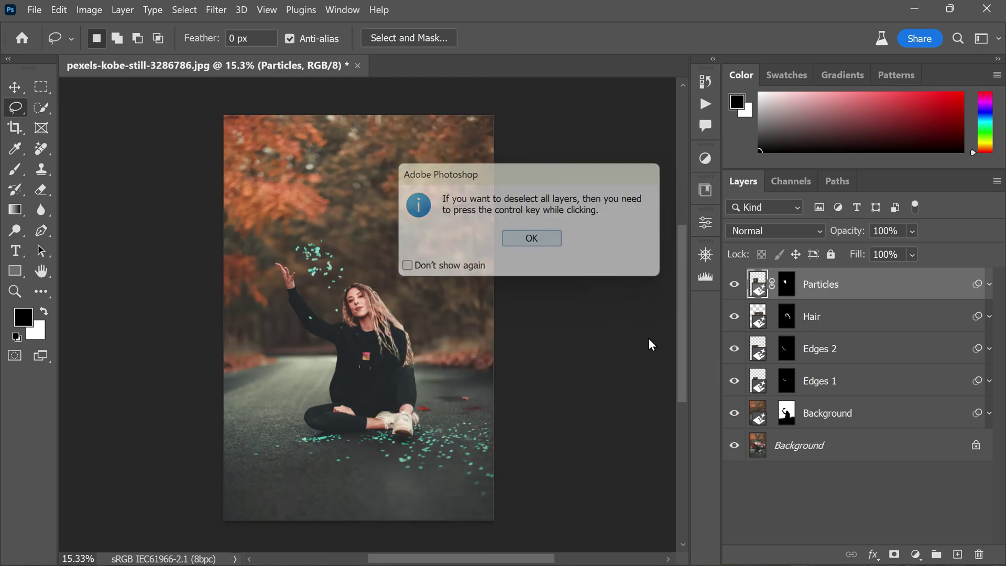
alt+click(734, 450)
alt+click(734, 450)
alt+click(734, 450)
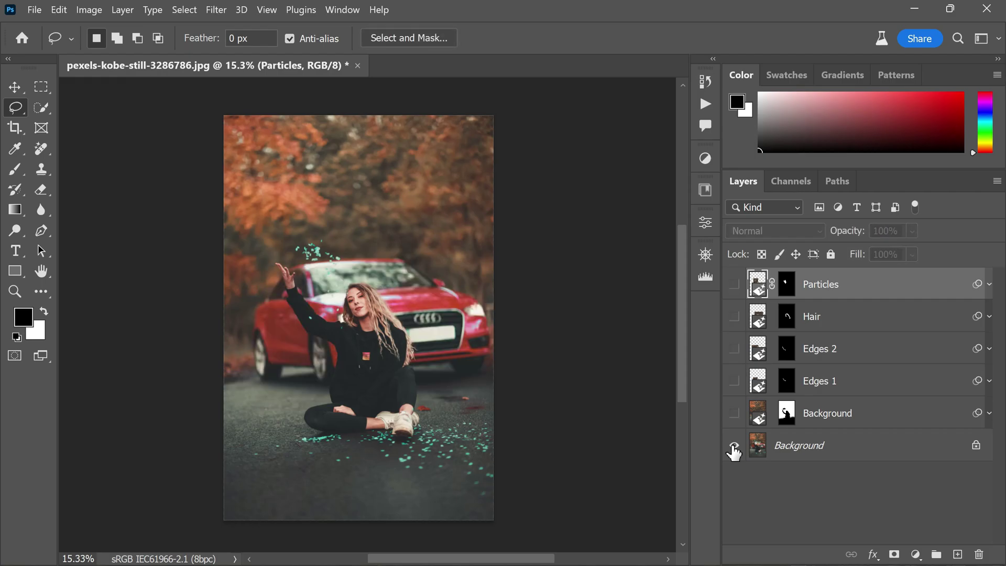
alt+click(735, 450)
alt+click(735, 450)
alt+click(734, 450)
alt+click(734, 450)
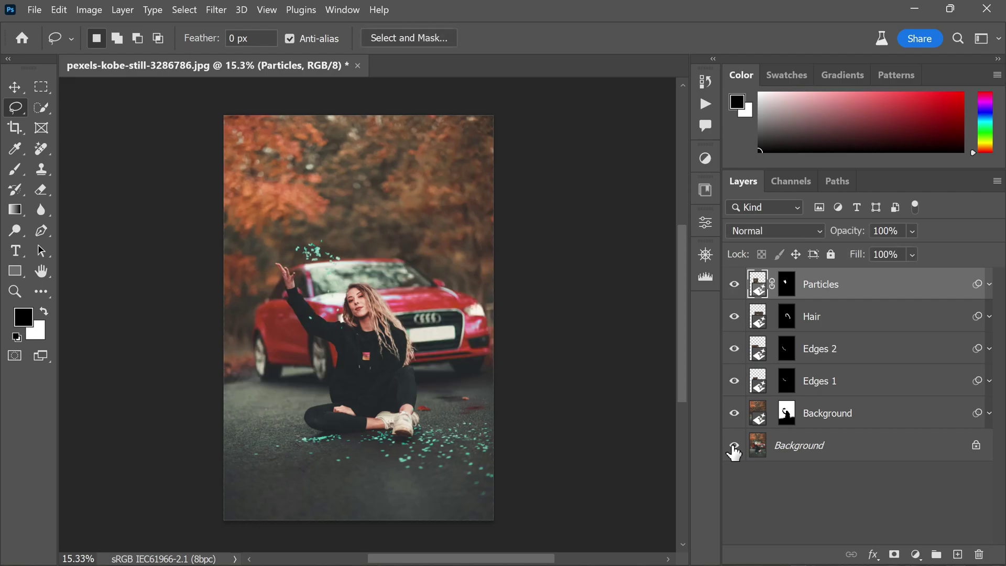